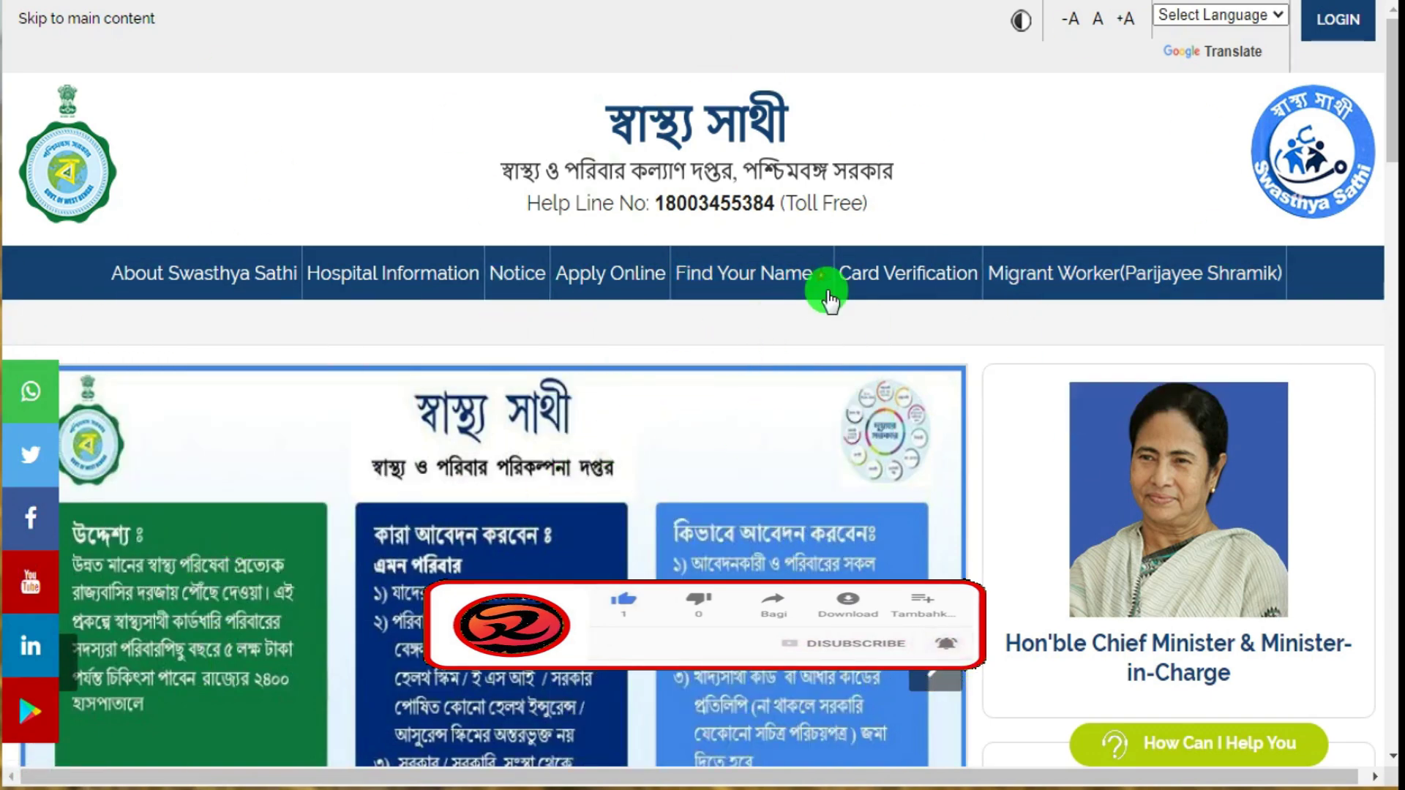
# Open the Find Your Name search, fill in the mobile number and submit the form.
pyautogui.click(757, 273)
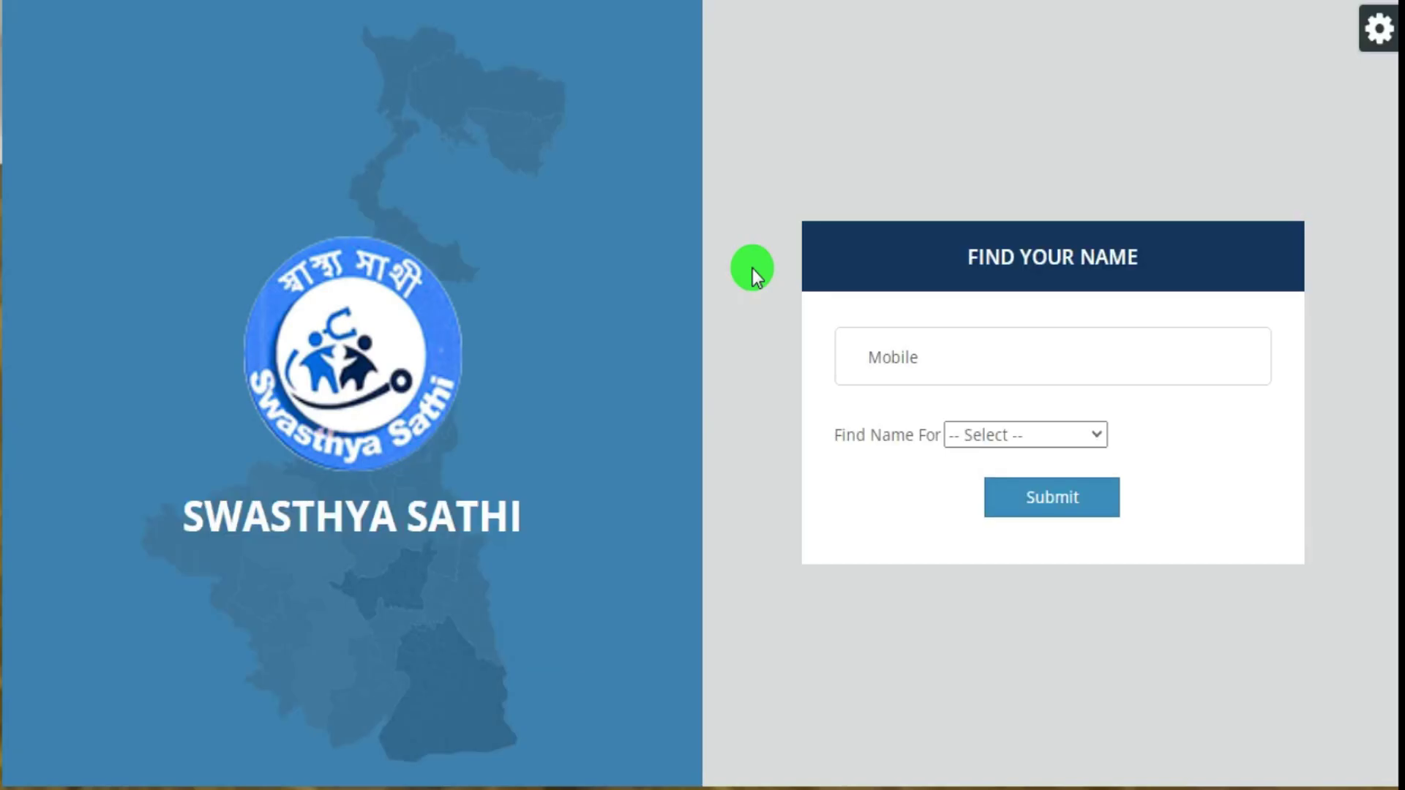
pyautogui.click(914, 370)
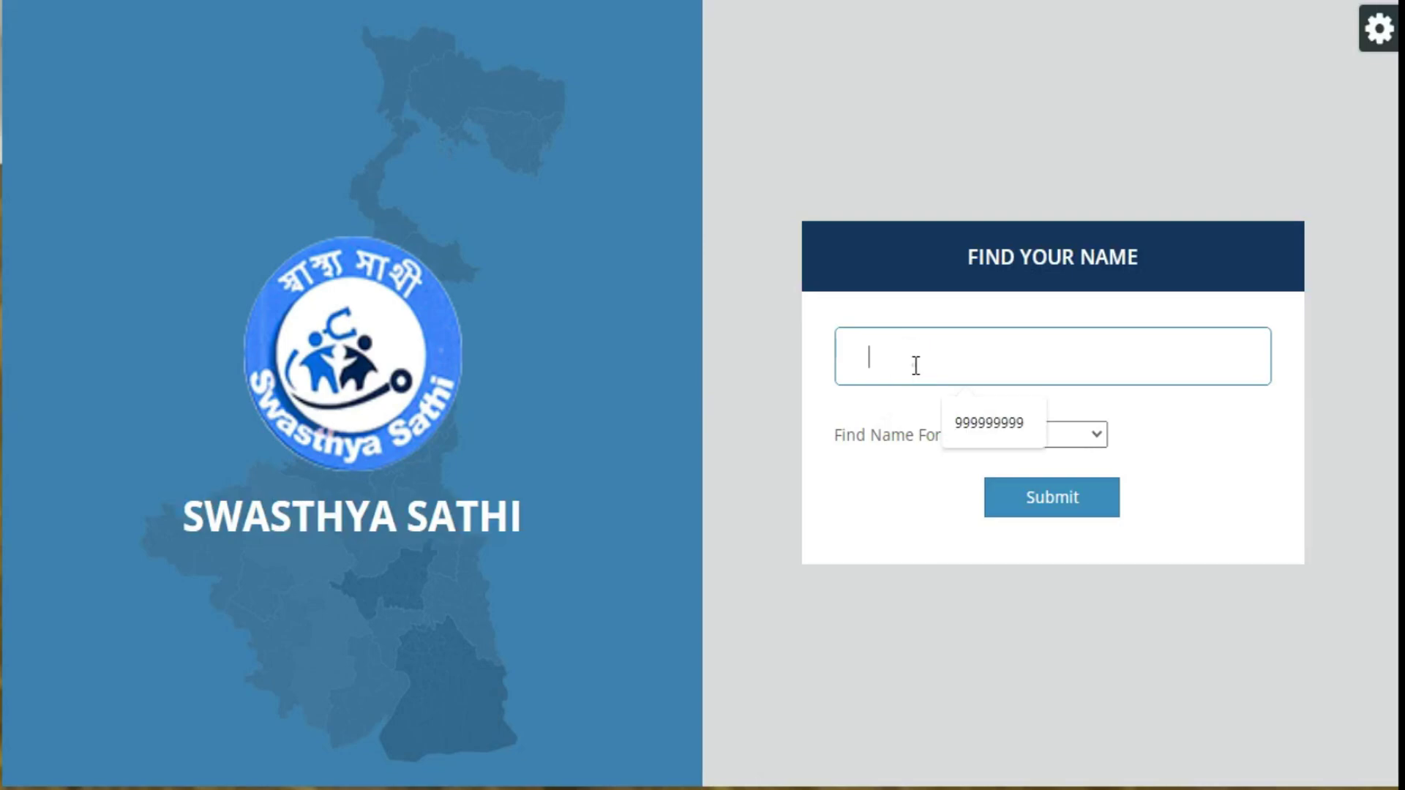
pyautogui.click(960, 428)
pyautogui.click(1035, 505)
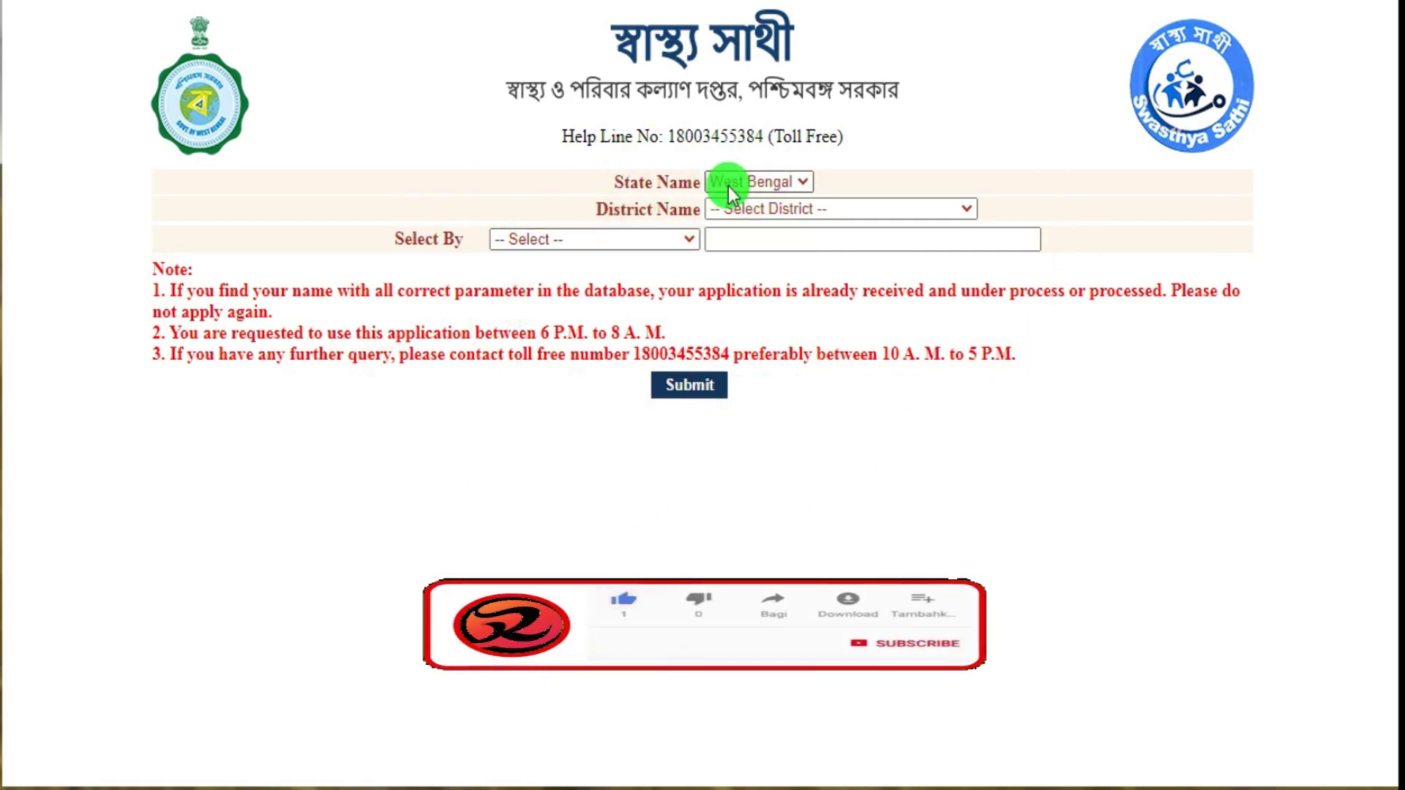
# Set the district to BIRBHUM and choose to search by Aadhaar No.
pyautogui.click(757, 208)
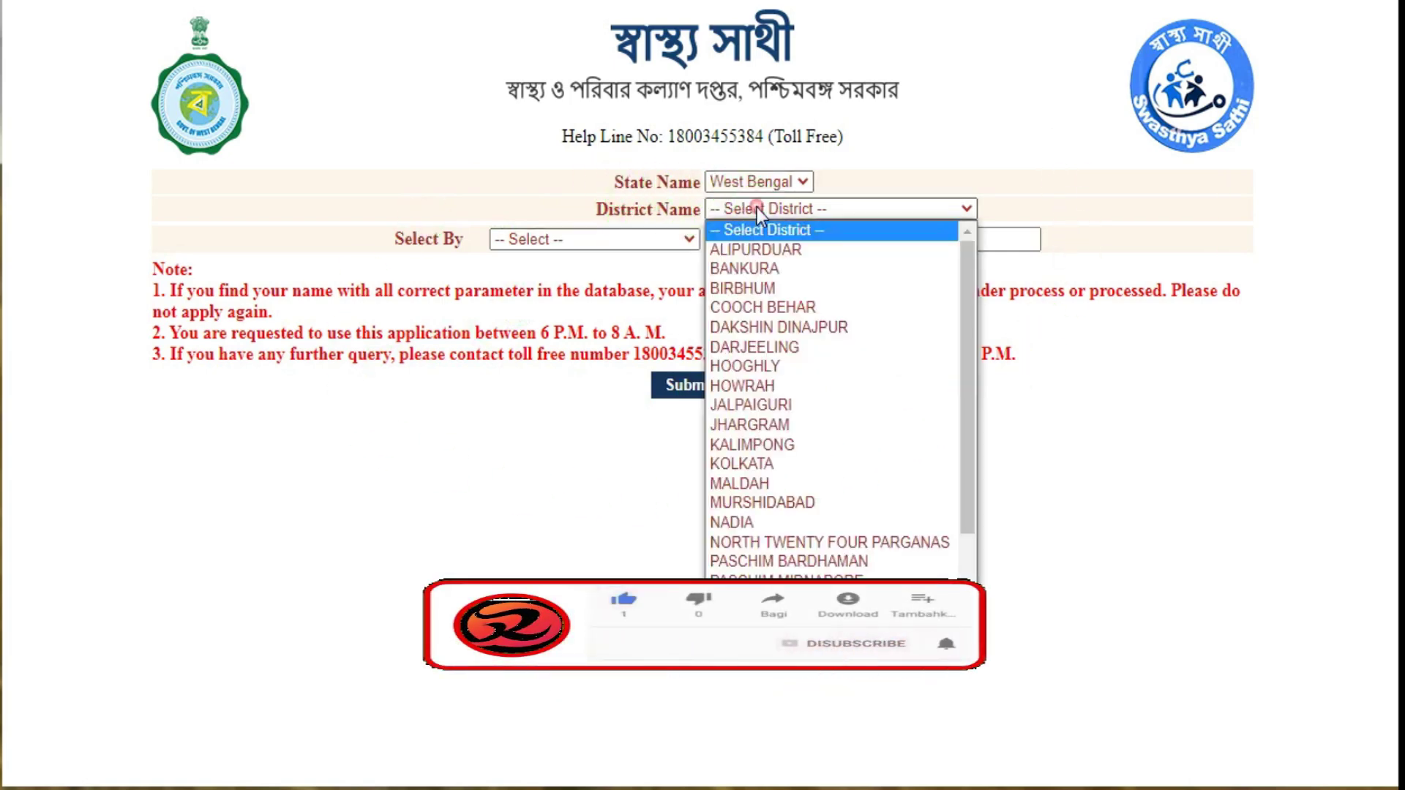
pyautogui.click(761, 289)
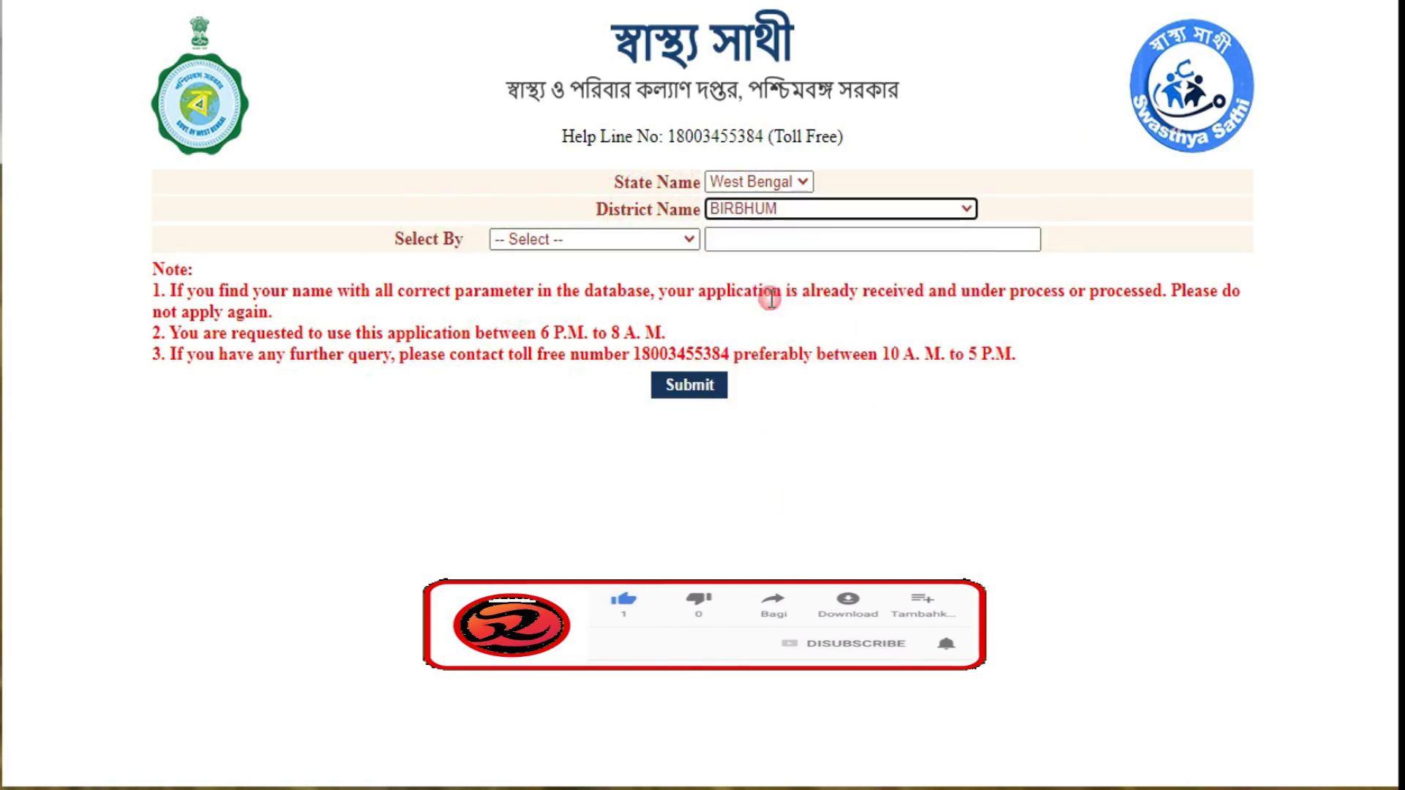
pyautogui.click(559, 237)
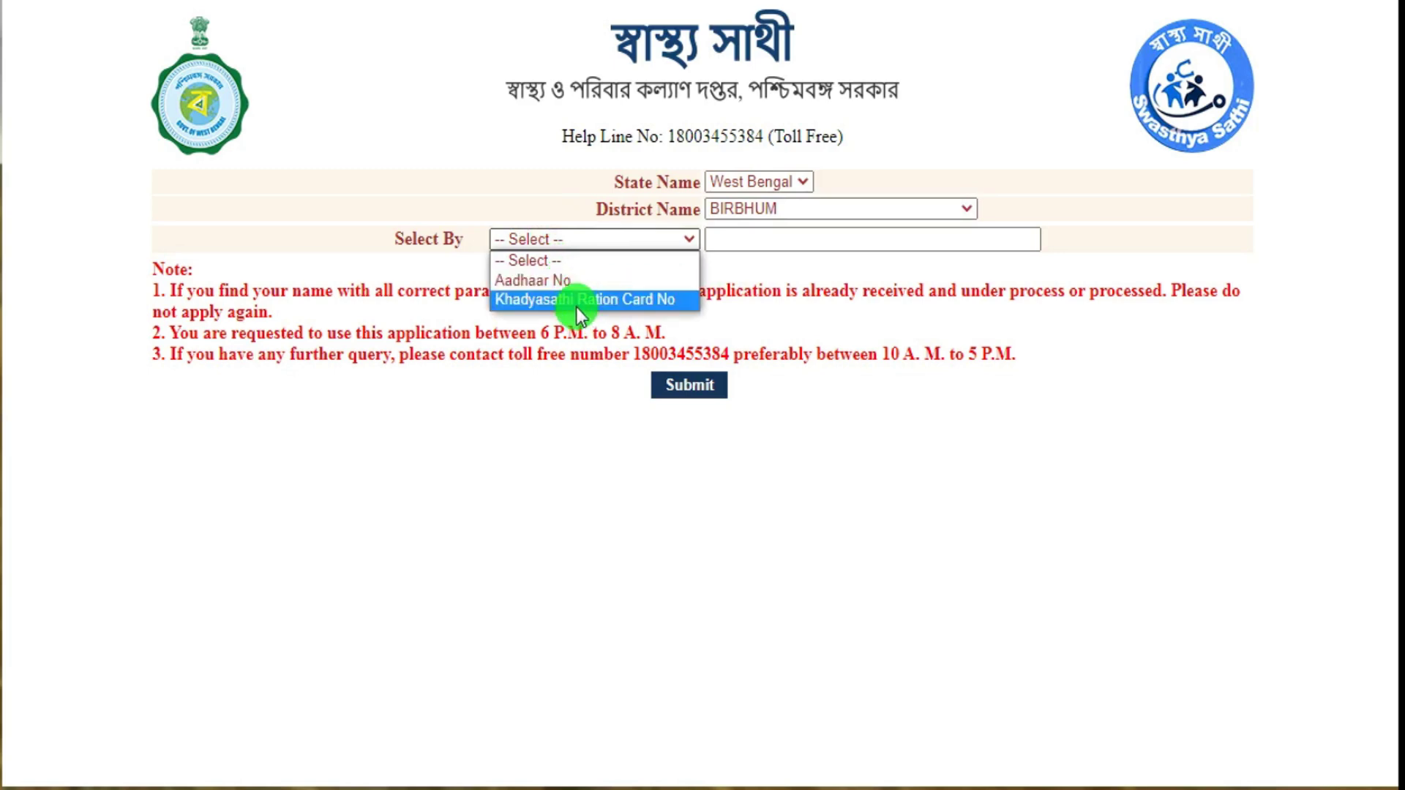
pyautogui.click(535, 269)
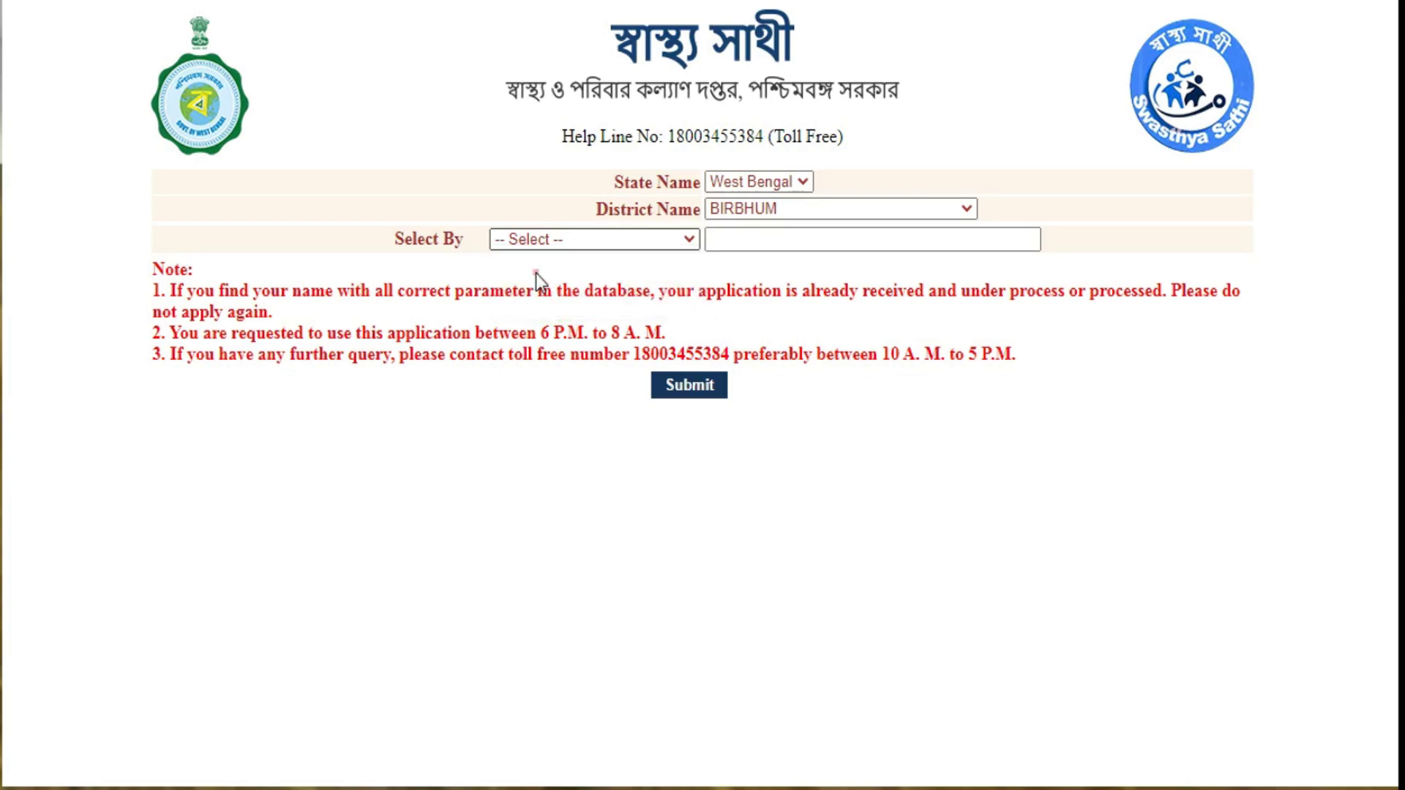
# Set Block/Municipality to Block and choose Murarai - II as the block name.
pyautogui.click(726, 242)
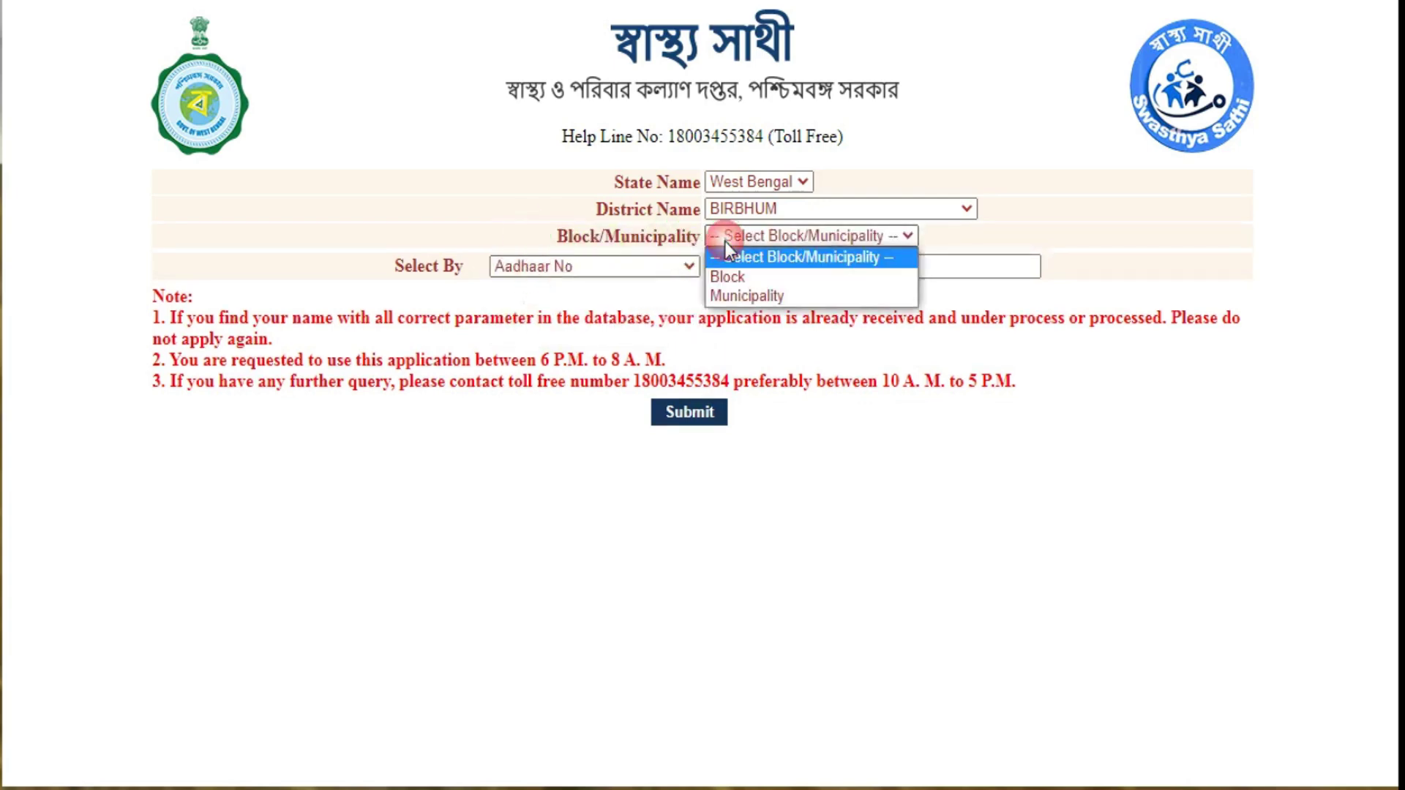
pyautogui.click(734, 290)
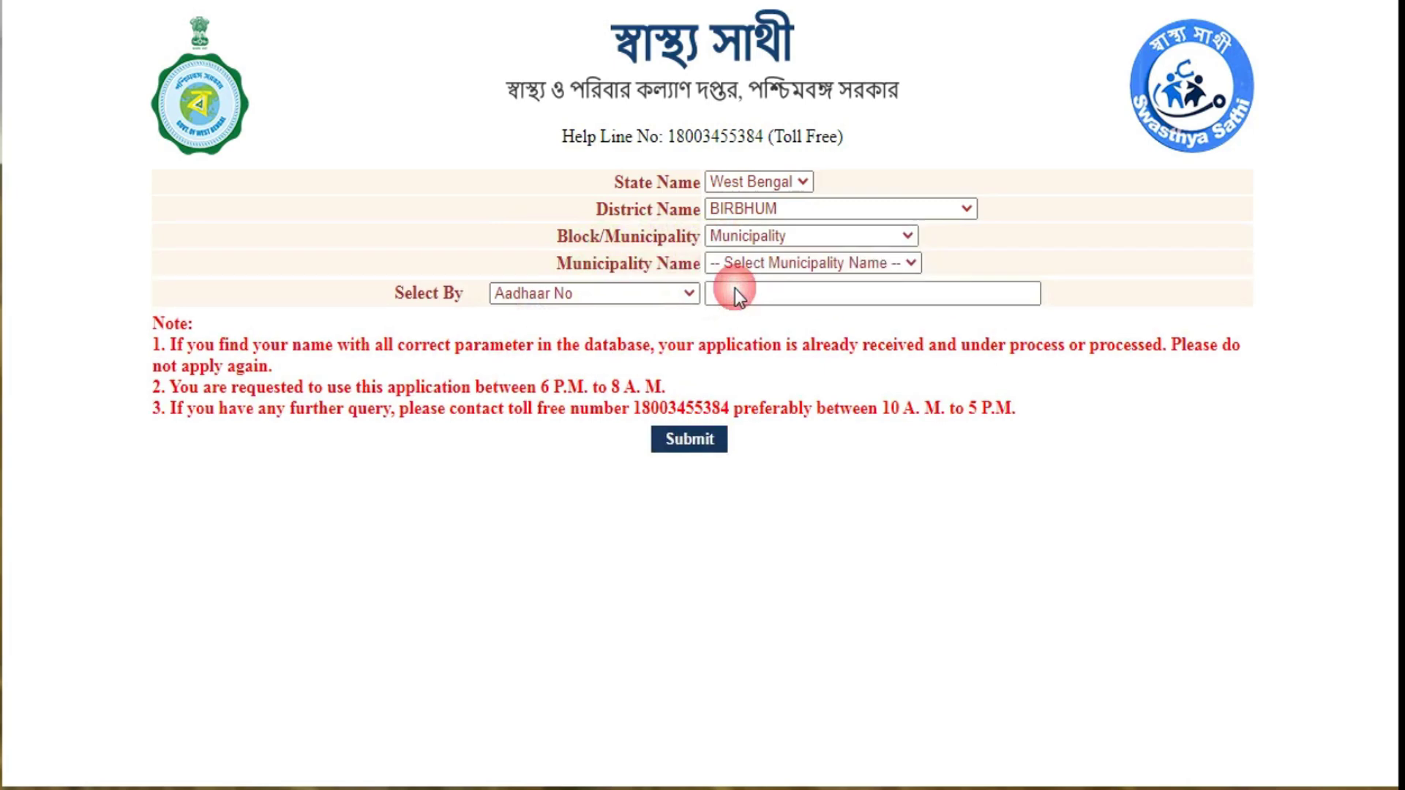
pyautogui.click(736, 235)
pyautogui.click(741, 276)
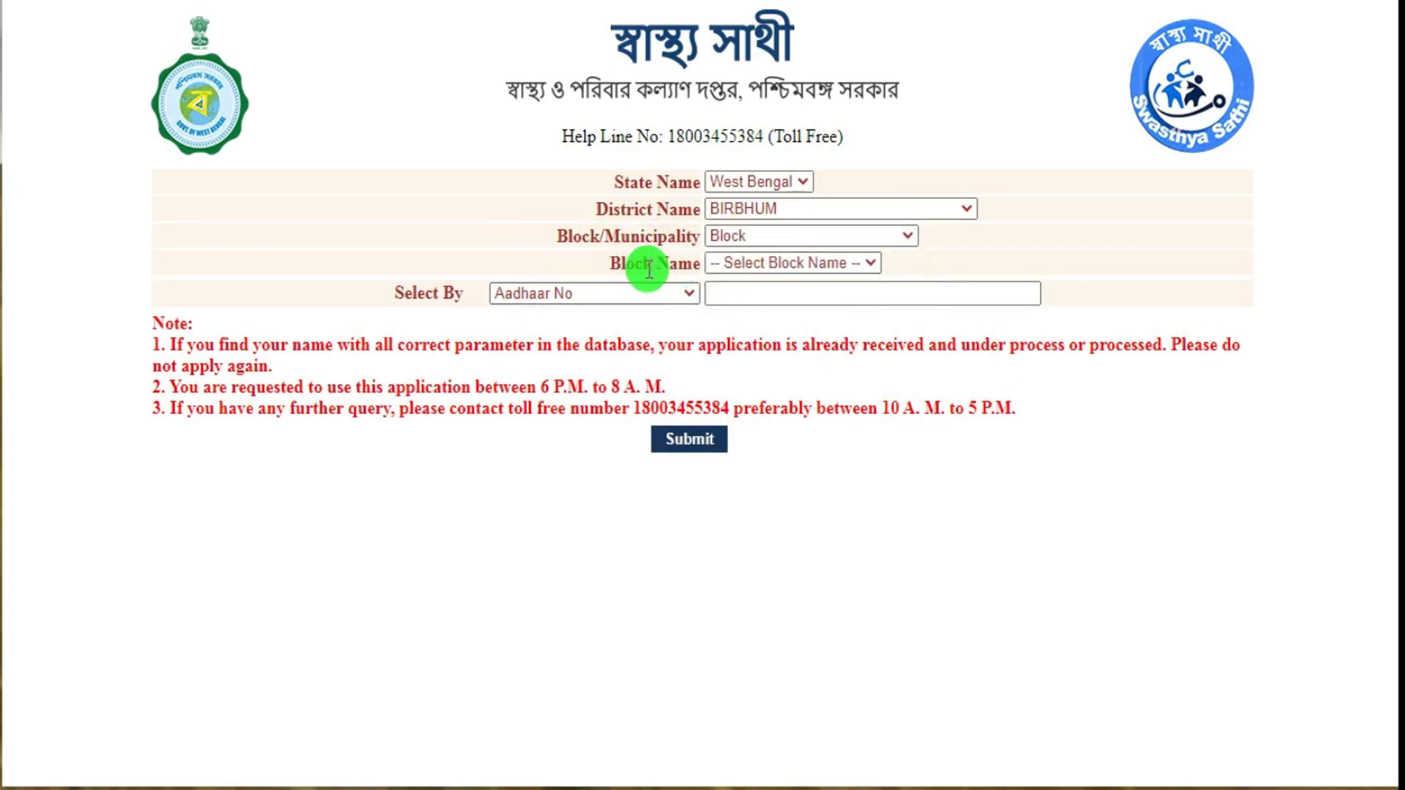
pyautogui.click(758, 267)
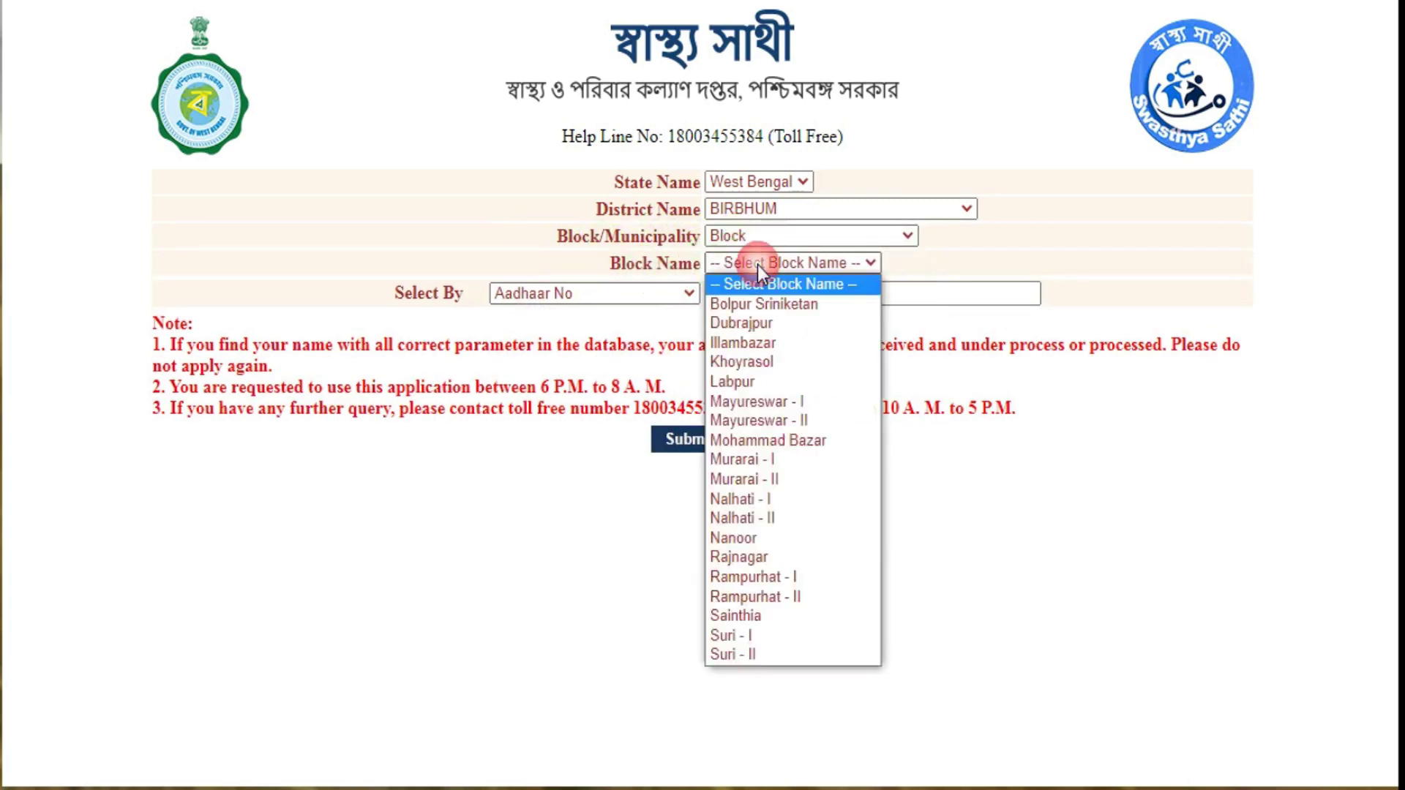
pyautogui.click(621, 239)
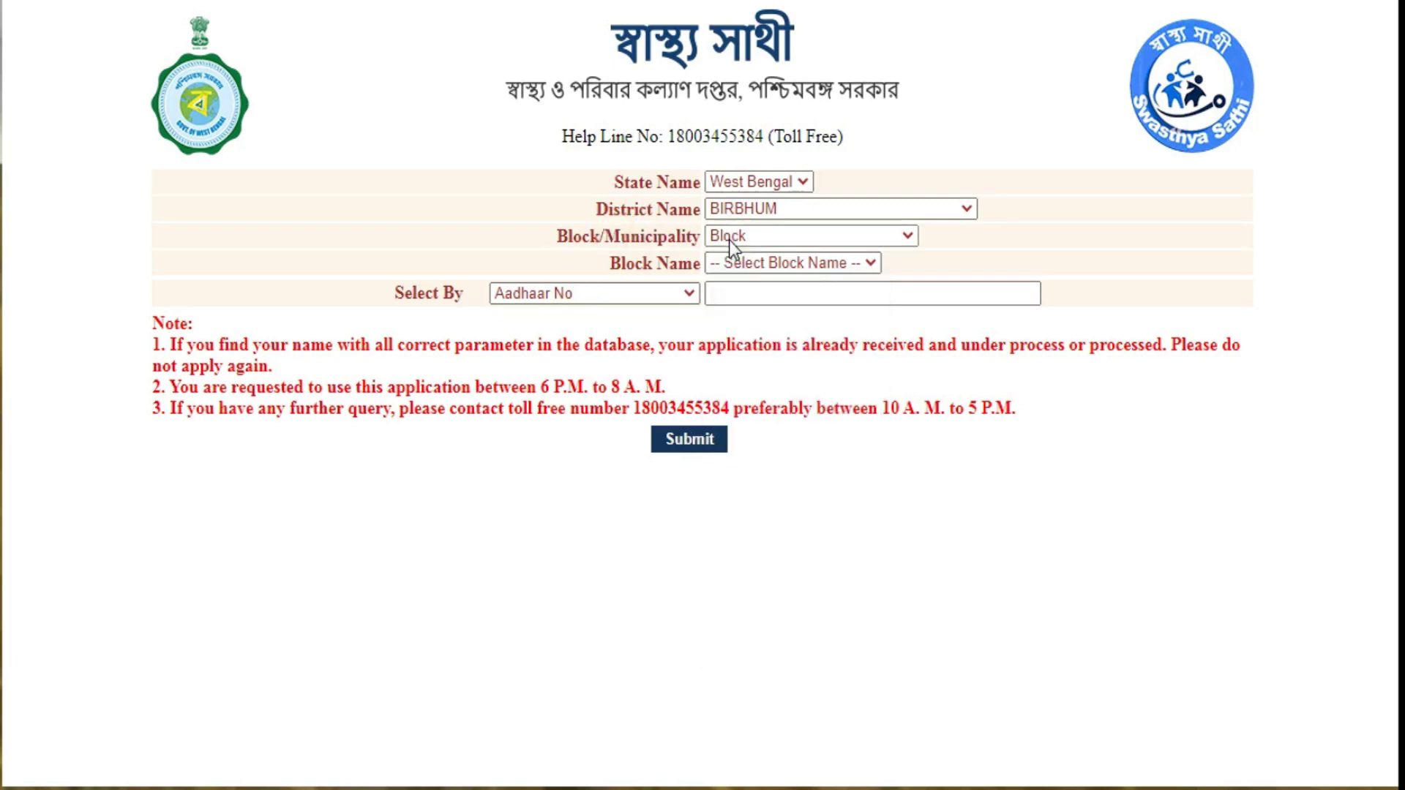
pyautogui.click(728, 237)
pyautogui.click(591, 257)
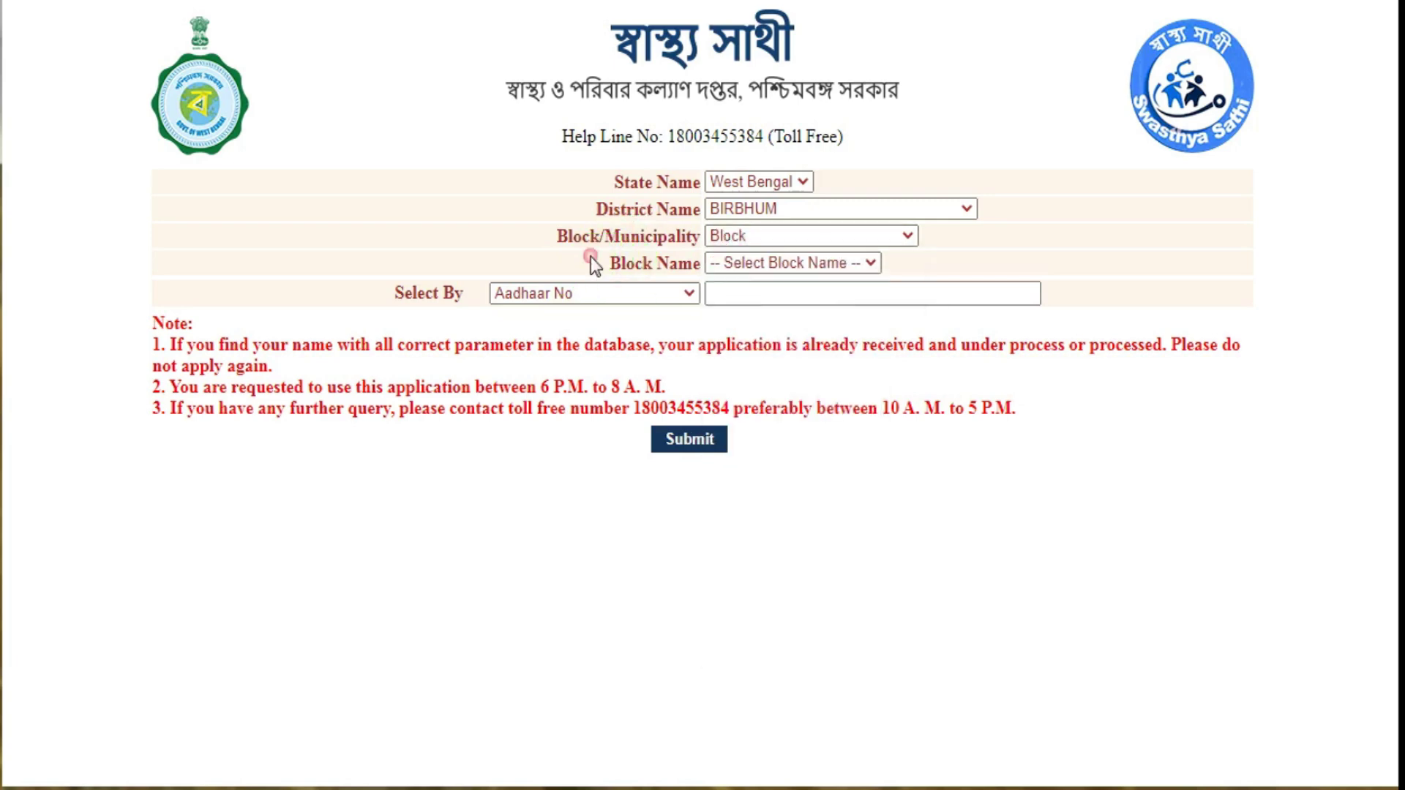
pyautogui.click(740, 261)
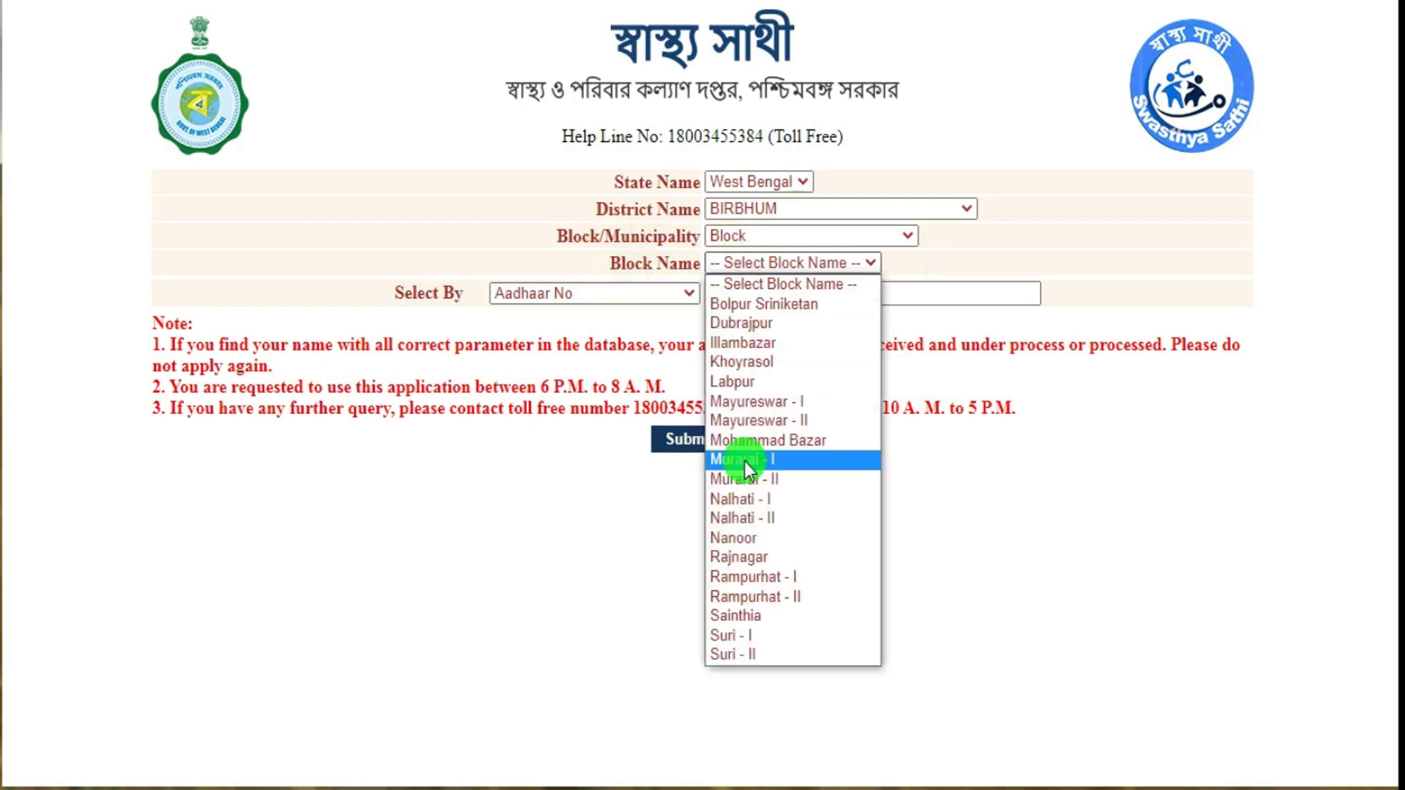
pyautogui.click(759, 477)
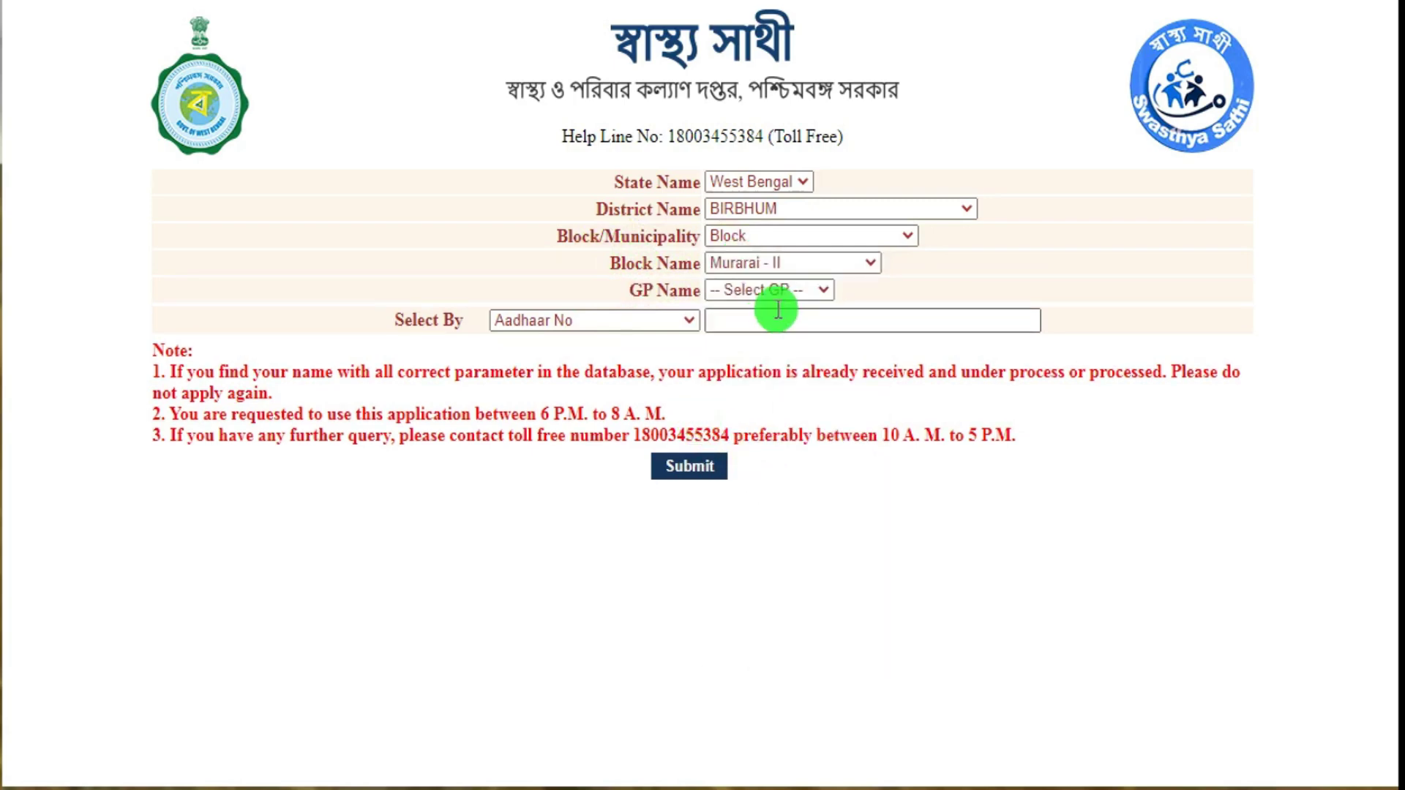
# Choose KUSHMORE-II as the GP name and CHAUTI as the village.
pyautogui.click(754, 291)
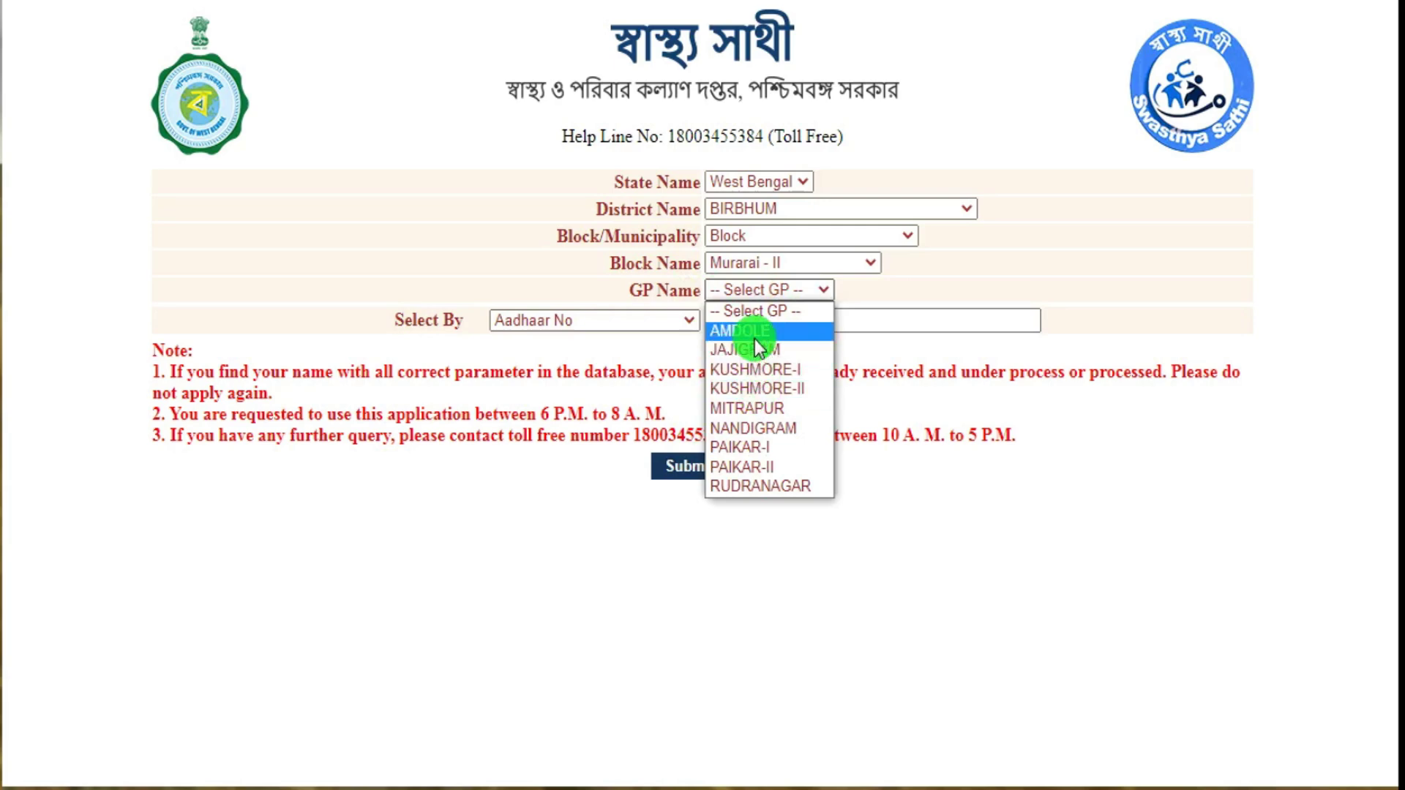
pyautogui.click(757, 389)
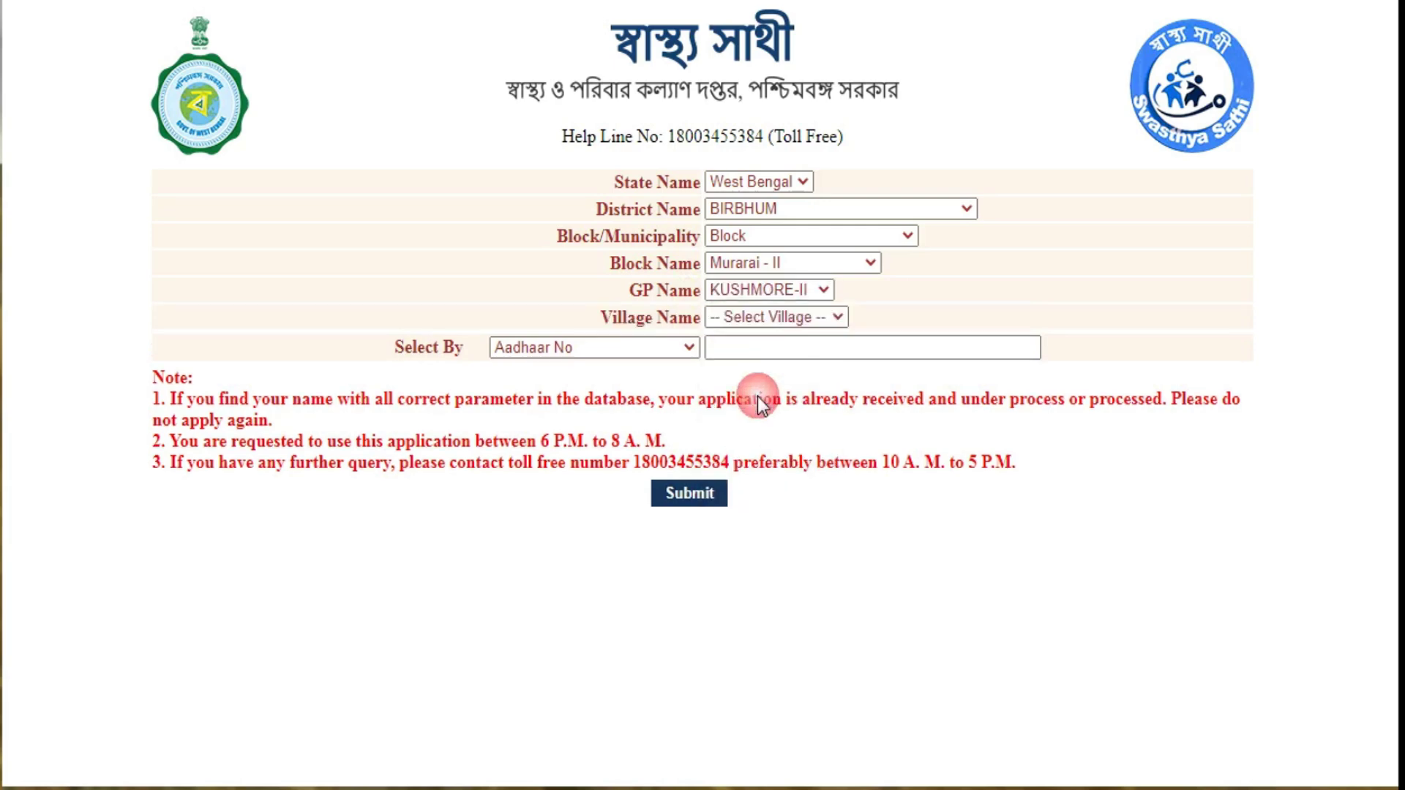
pyautogui.click(771, 324)
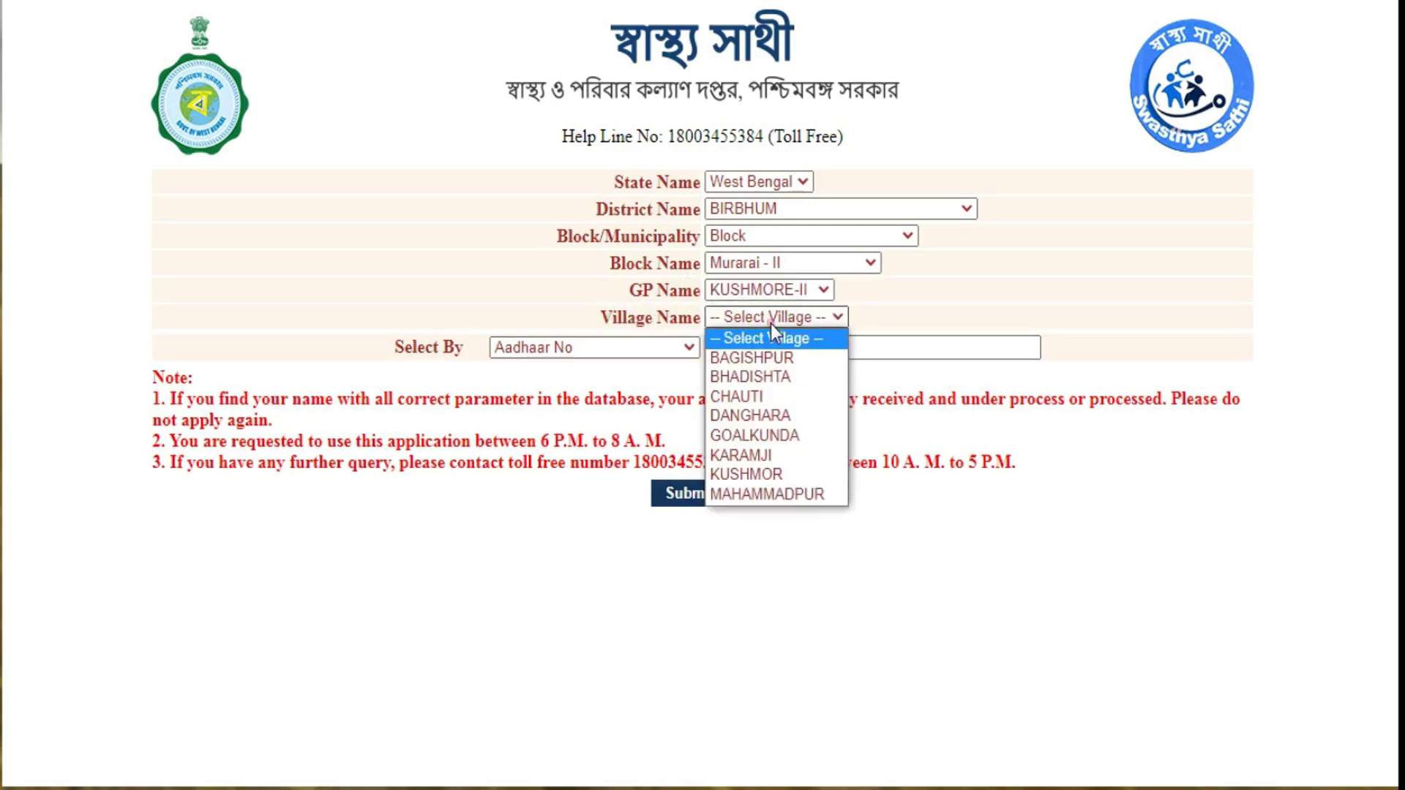
pyautogui.click(773, 399)
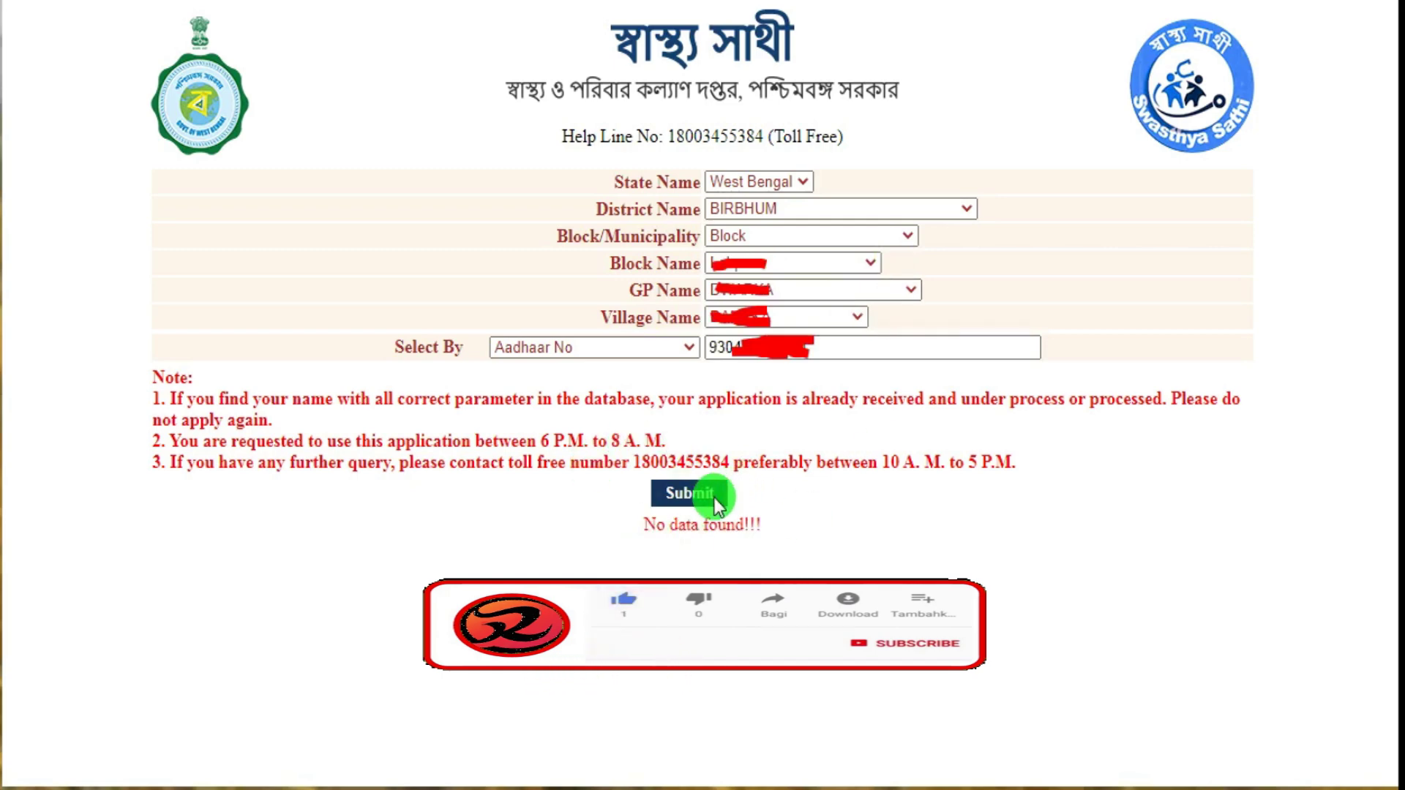
# Submit the Aadhaar number search and review the family member names in the results table.
pyautogui.click(691, 493)
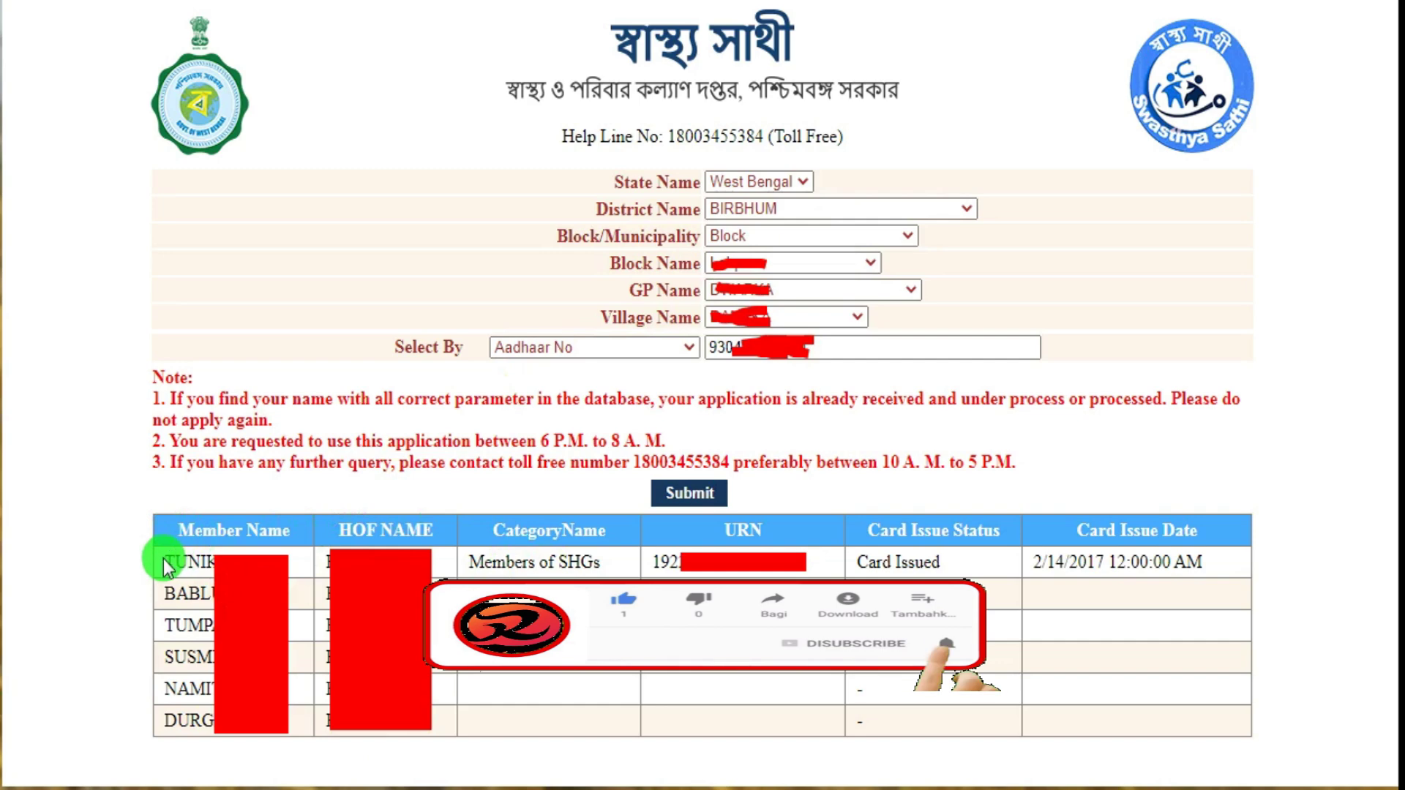
pyautogui.moveTo(164, 559); pyautogui.dragTo(227, 721)
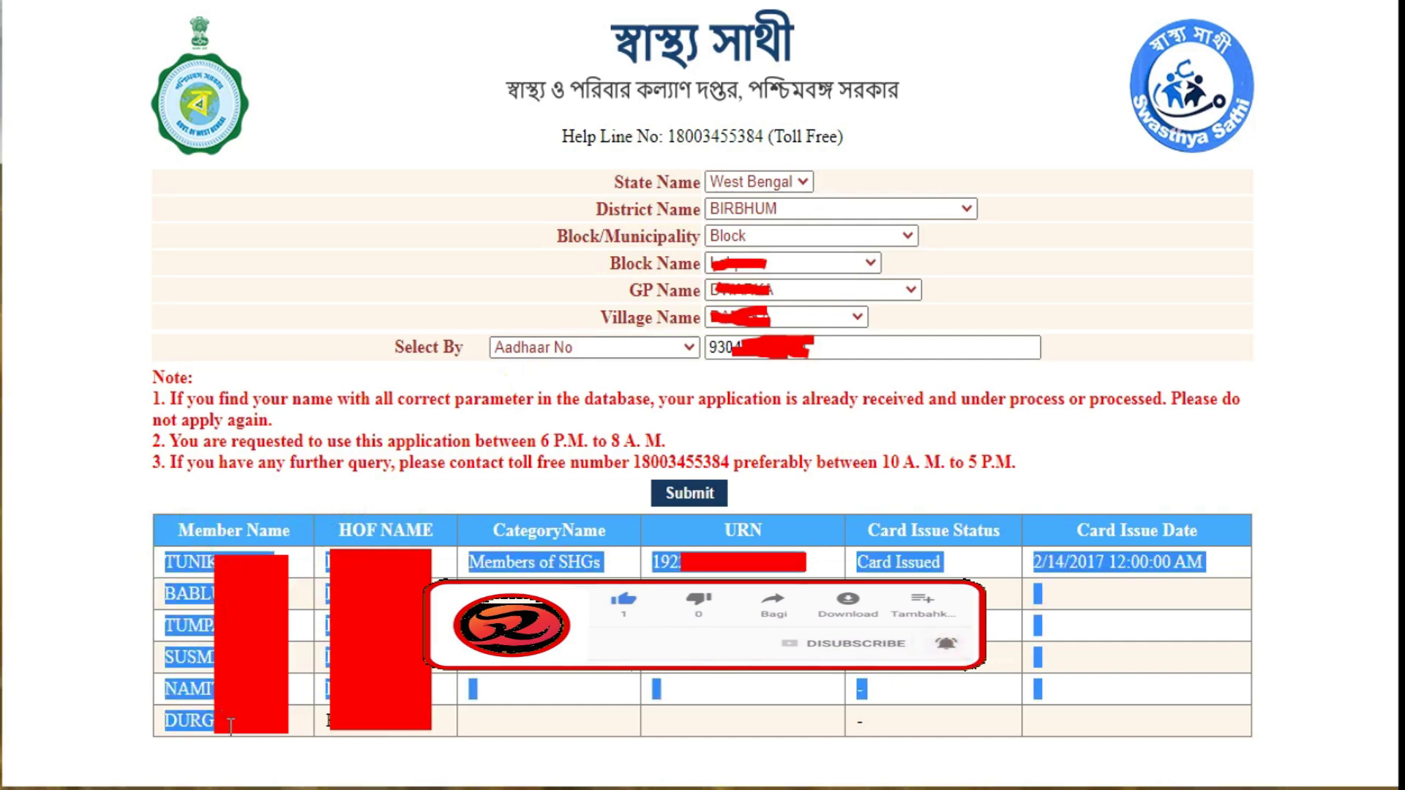
pyautogui.click(181, 608)
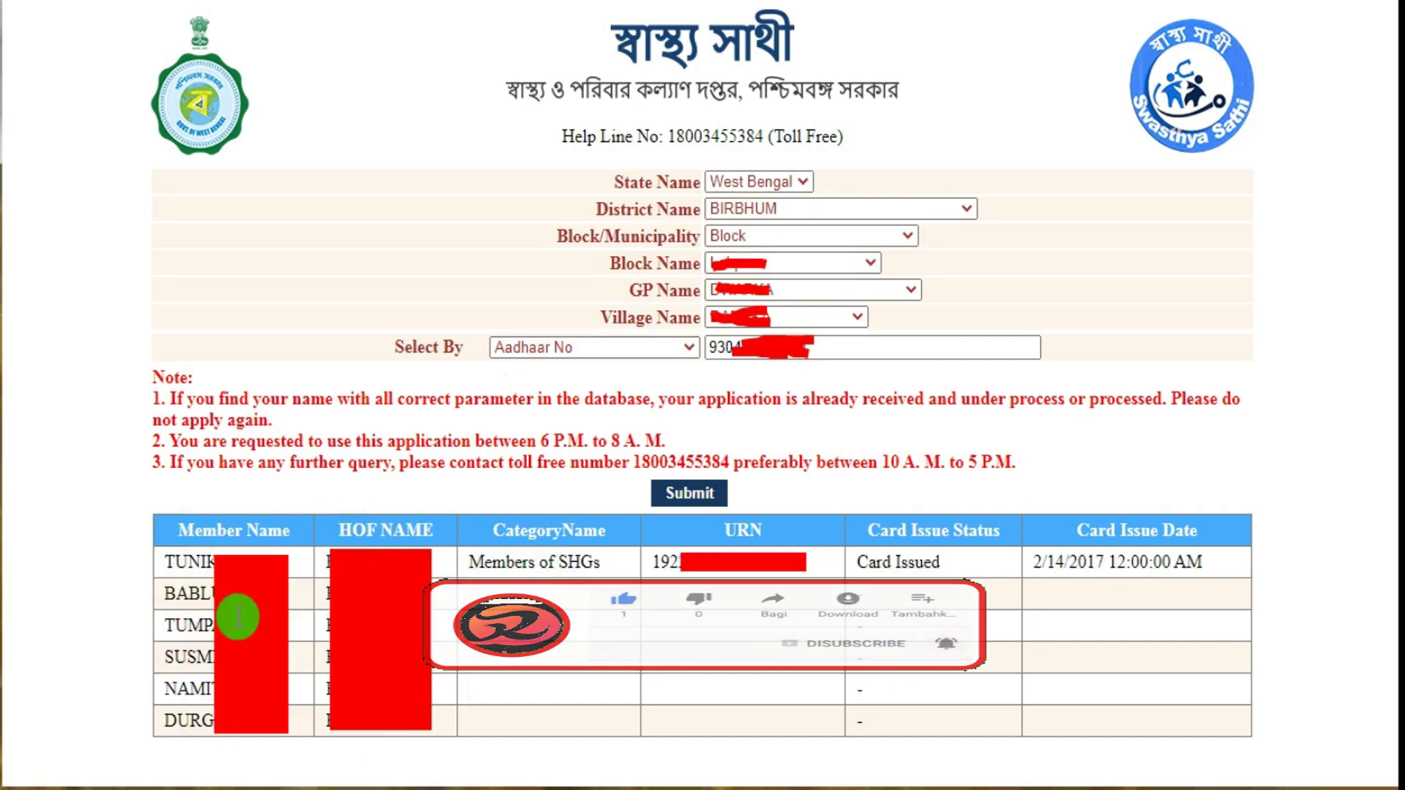
pyautogui.moveTo(149, 559); pyautogui.dragTo(267, 560)
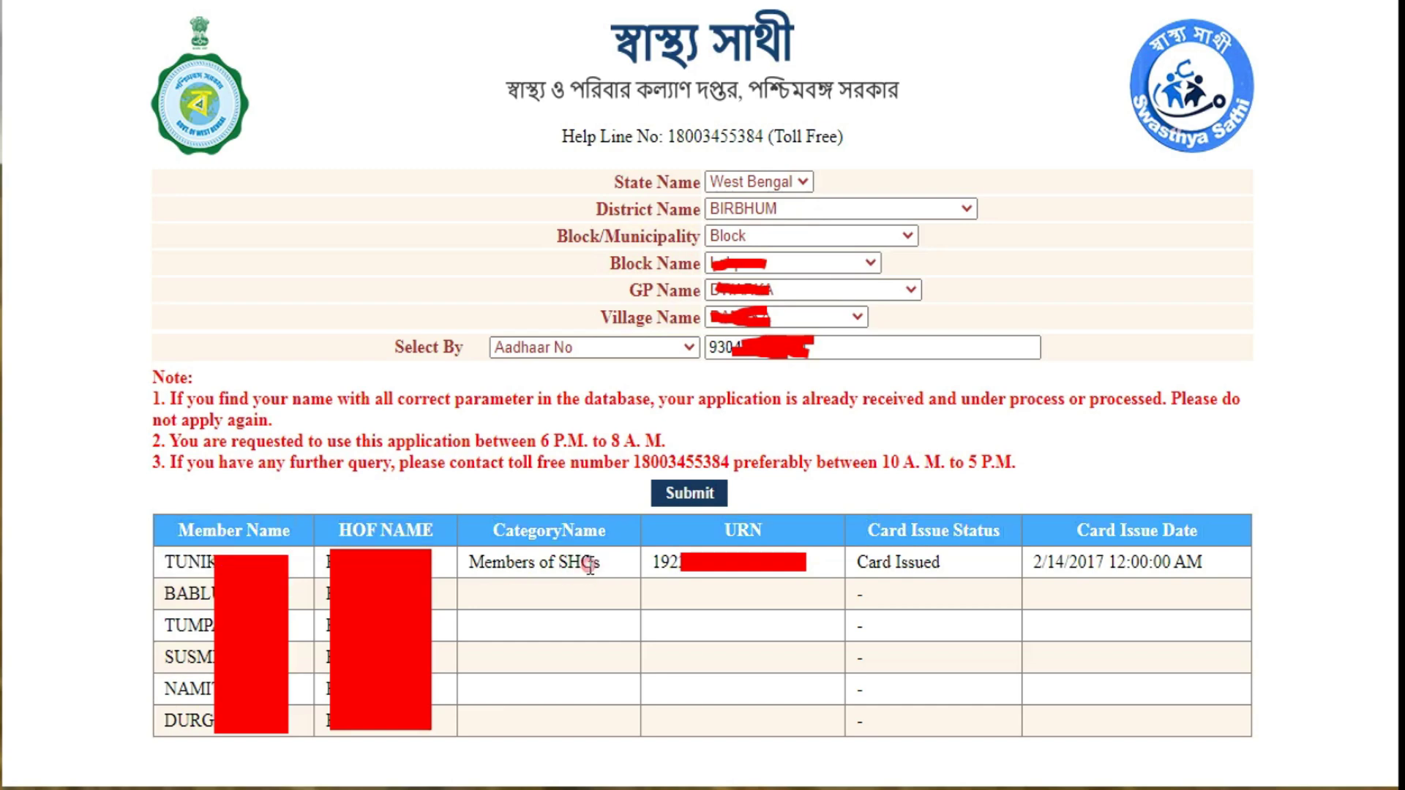
# Examine the card-holding member's category, URN, card issue status and card issue date in the results table.
pyautogui.click(667, 574)
pyautogui.moveTo(650, 573); pyautogui.dragTo(999, 532)
pyautogui.click(664, 583)
pyautogui.click(739, 540)
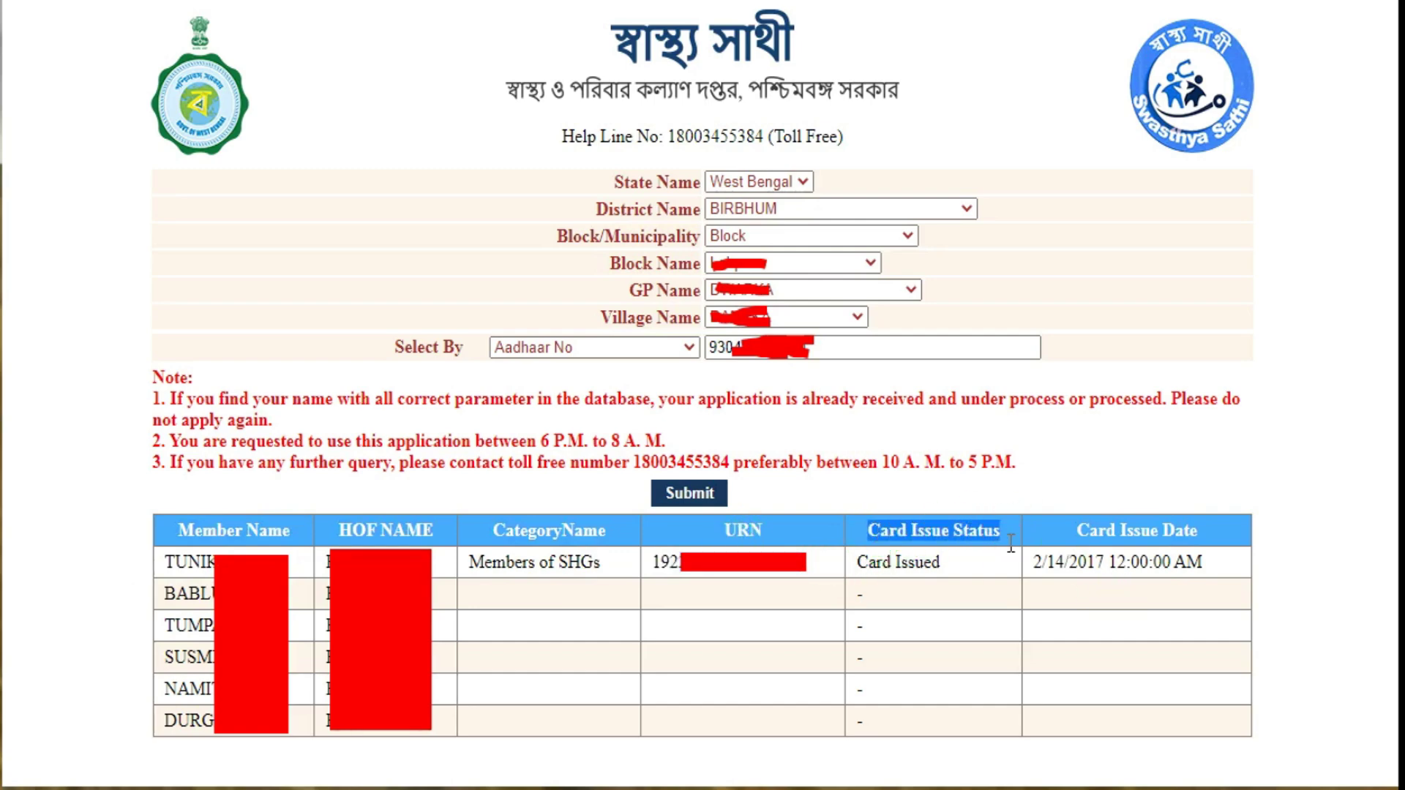
pyautogui.moveTo(868, 562); pyautogui.dragTo(942, 567)
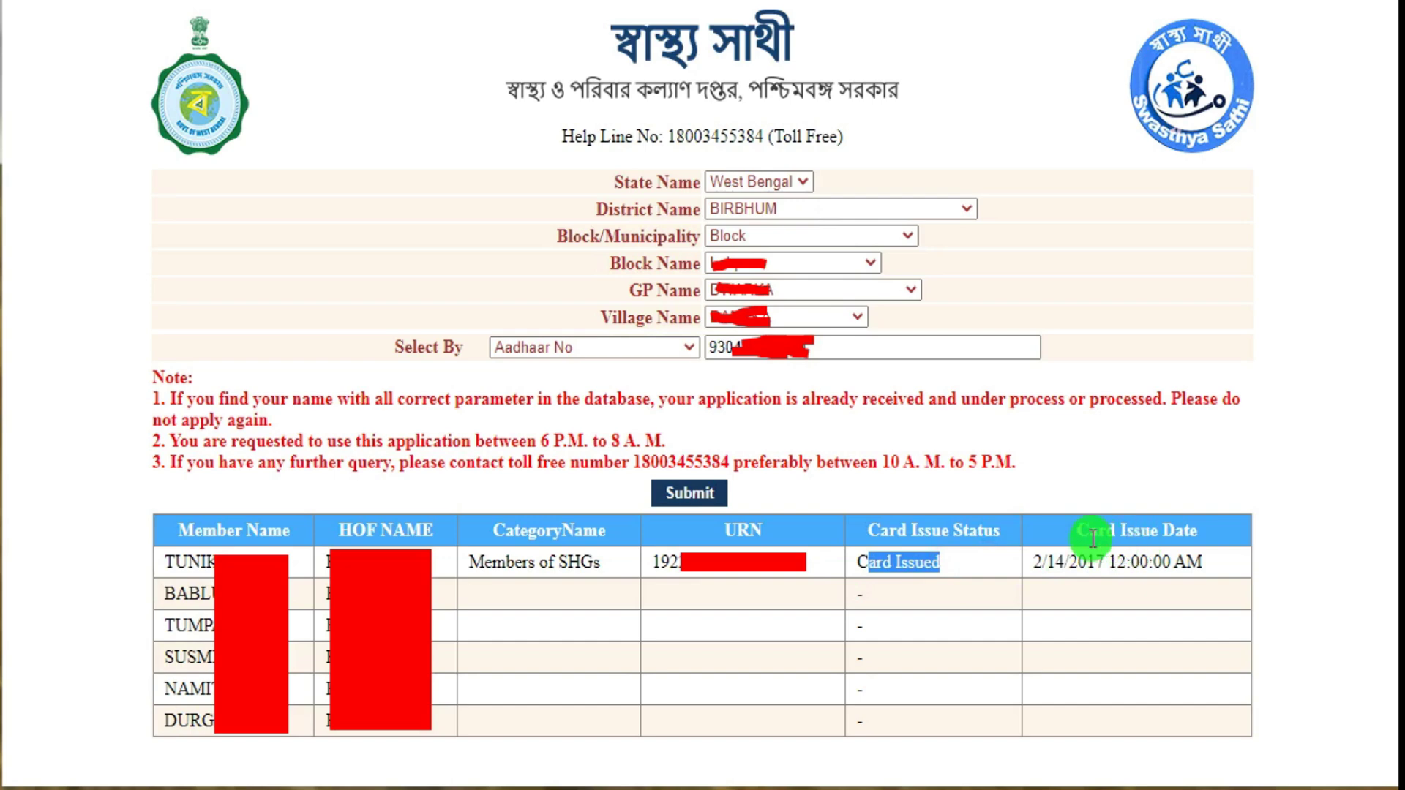
pyautogui.moveTo(1091, 533); pyautogui.dragTo(1183, 542)
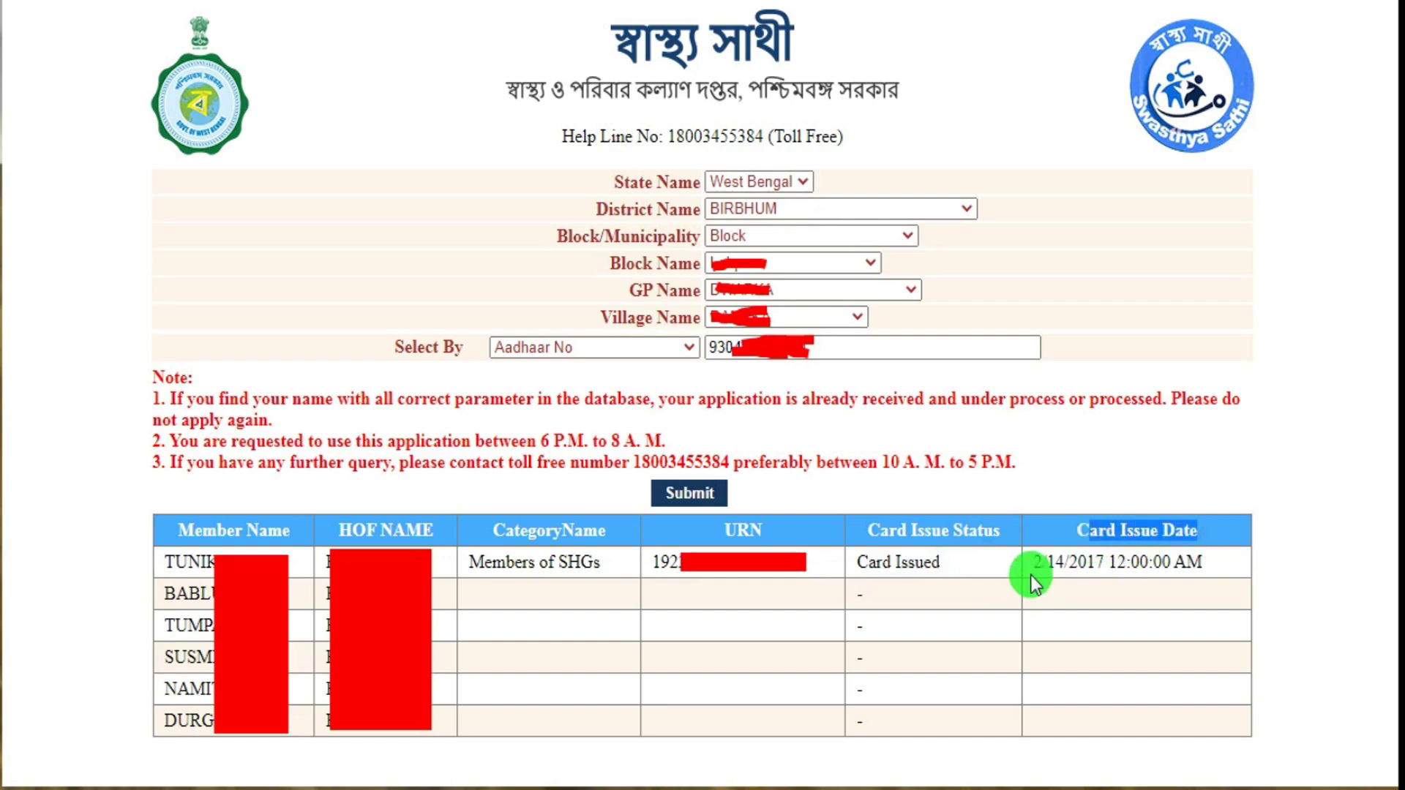
pyautogui.moveTo(1032, 564); pyautogui.dragTo(1204, 566)
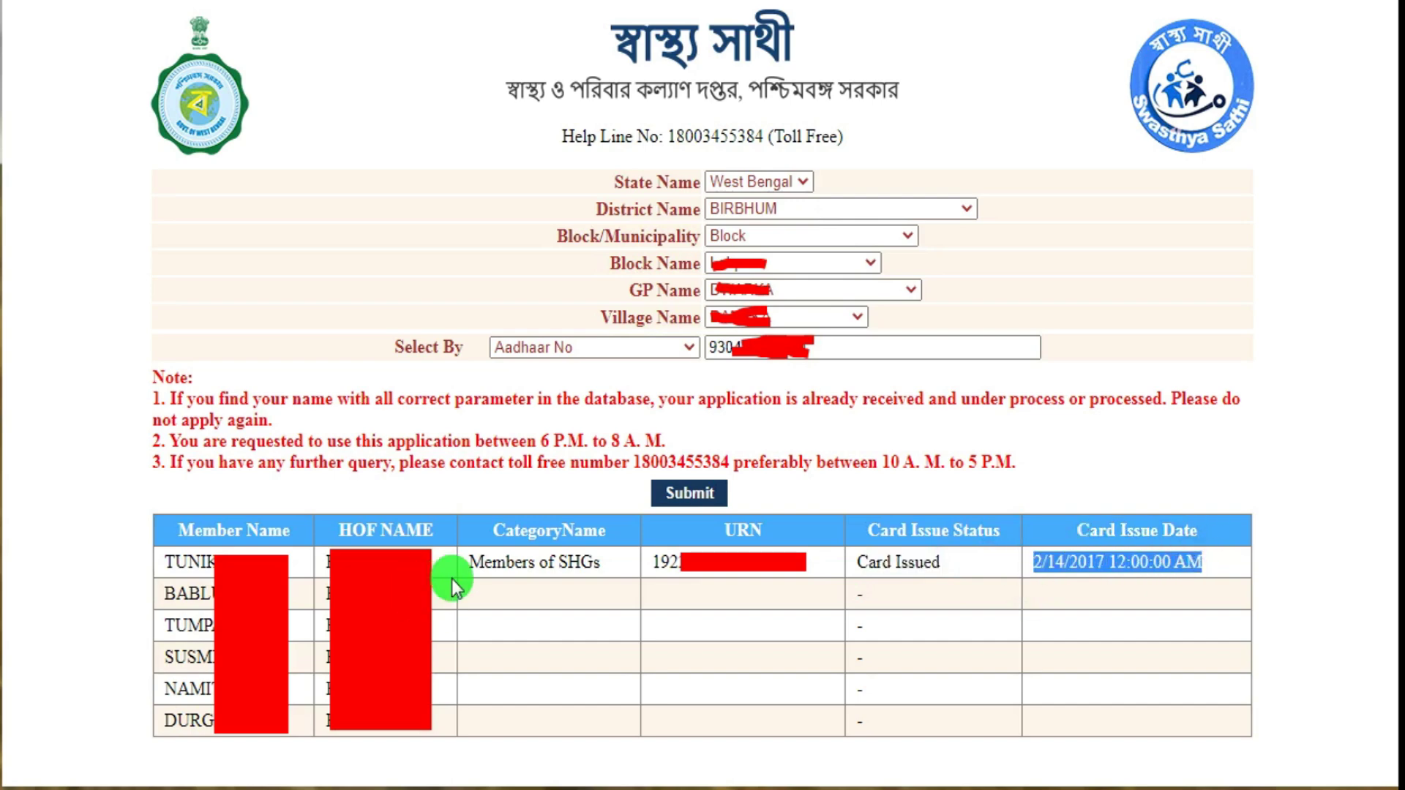
pyautogui.moveTo(461, 568); pyautogui.dragTo(611, 575)
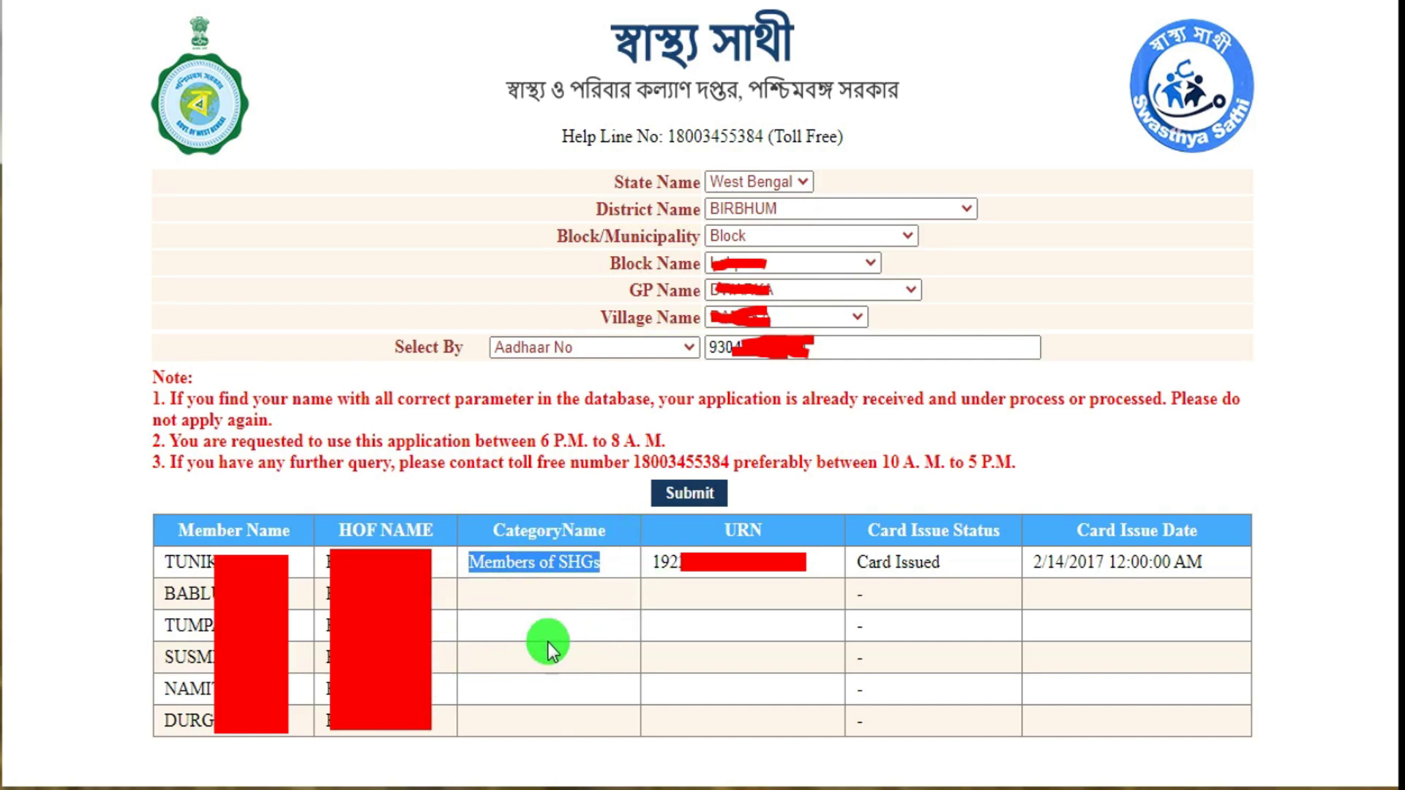
pyautogui.click(495, 577)
pyautogui.moveTo(489, 562); pyautogui.dragTo(621, 574)
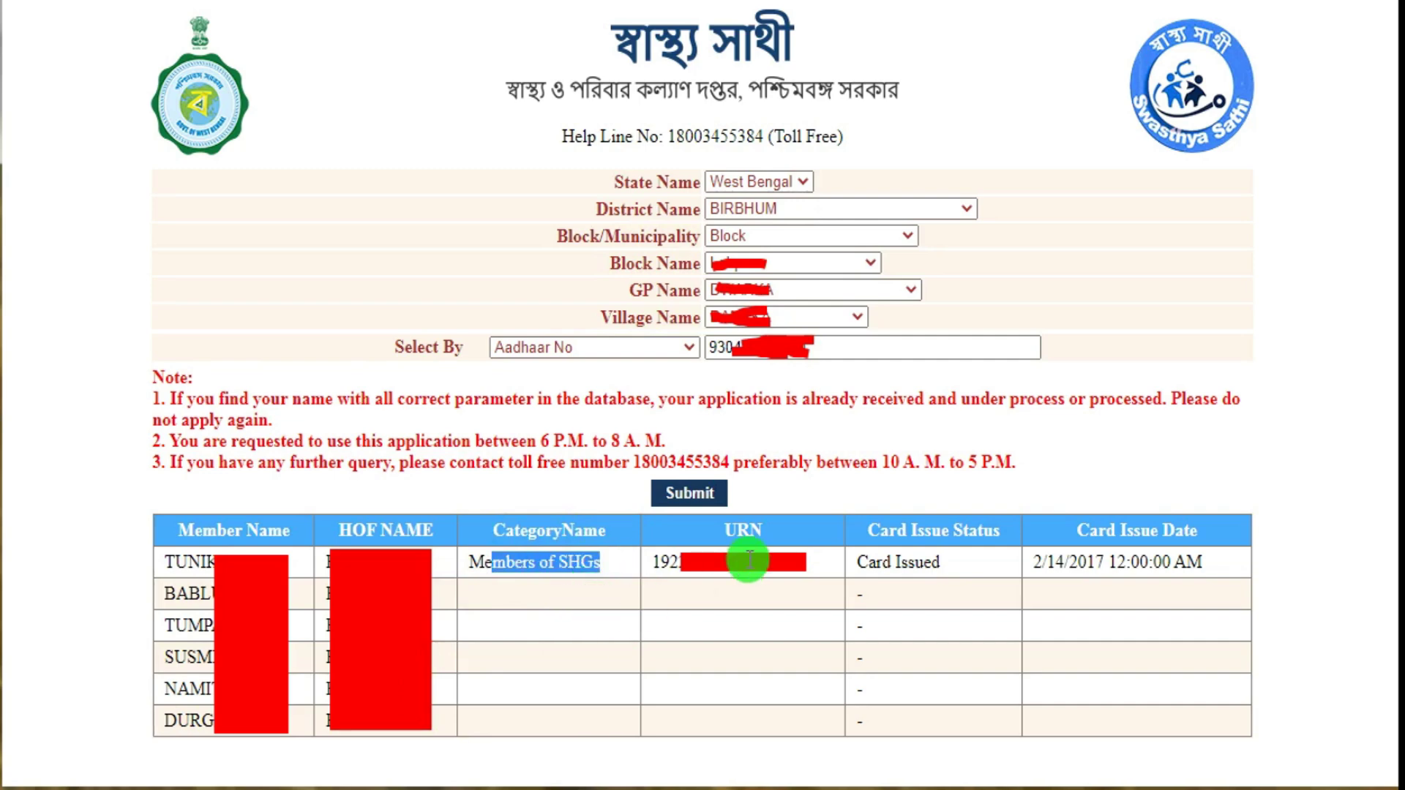
# Copy the card-holding member's URN from the results table.
pyautogui.click(663, 564)
pyautogui.moveTo(651, 564); pyautogui.dragTo(804, 568)
pyautogui.rightClick(684, 571)
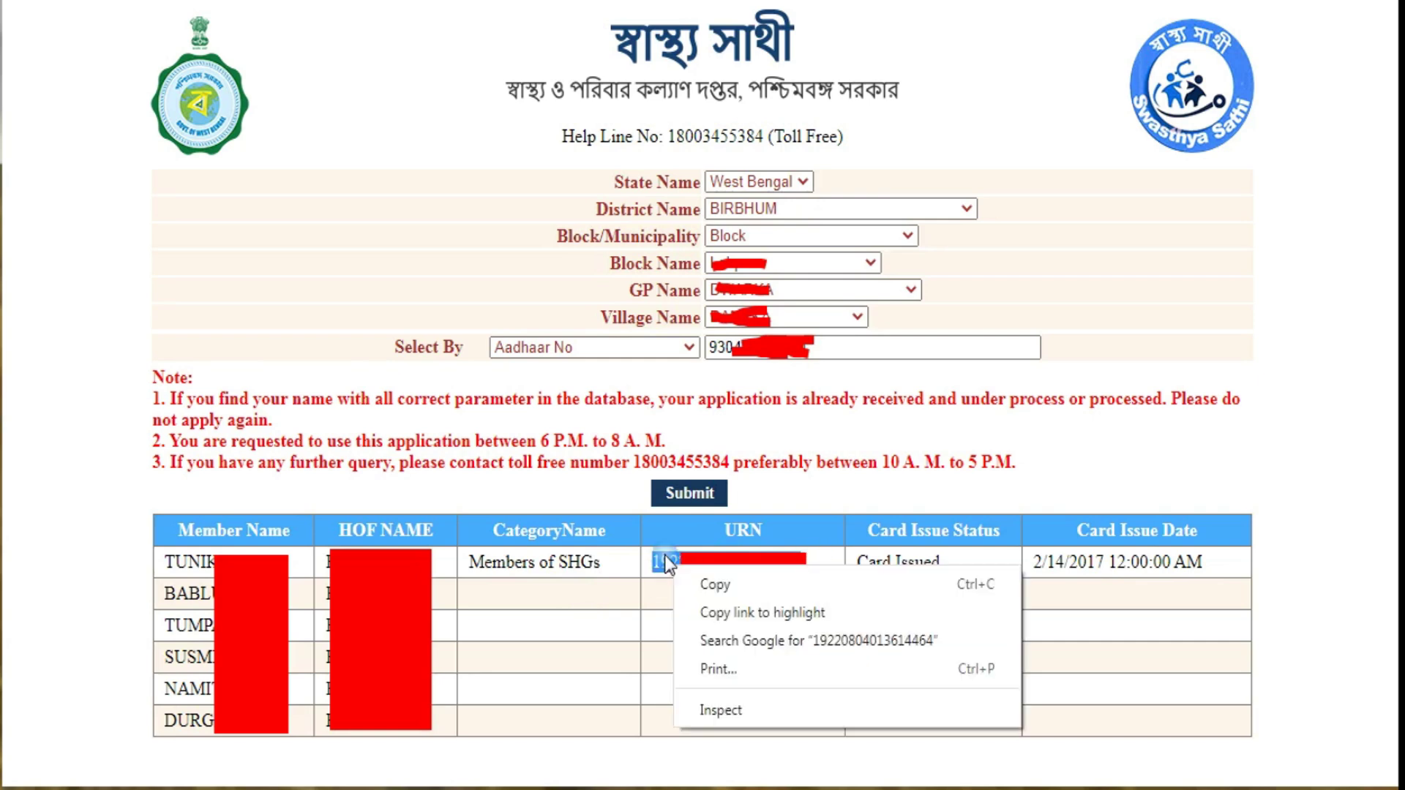
pyautogui.click(737, 586)
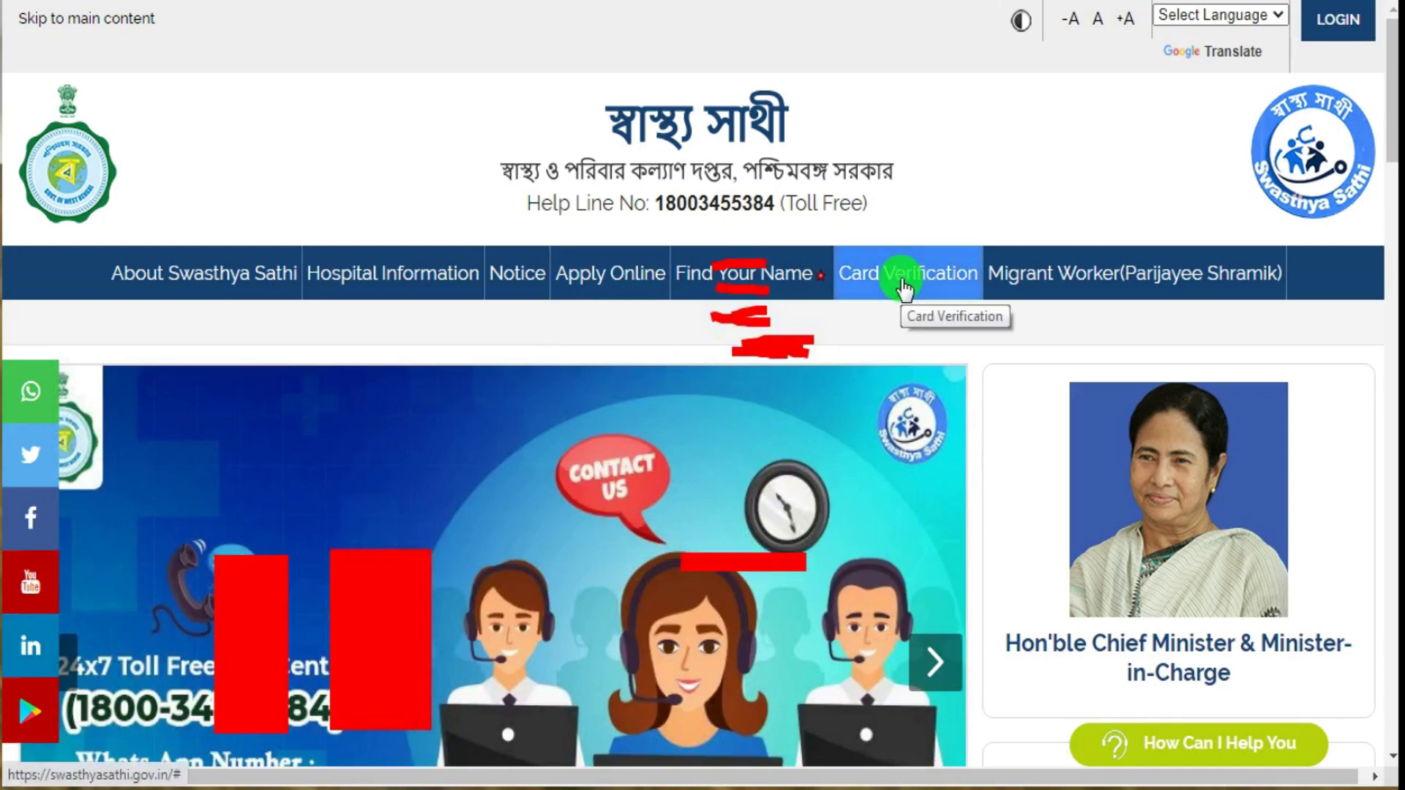
# Open the Card Verification page, enter the family's URN and submit the verification request.
pyautogui.click(902, 280)
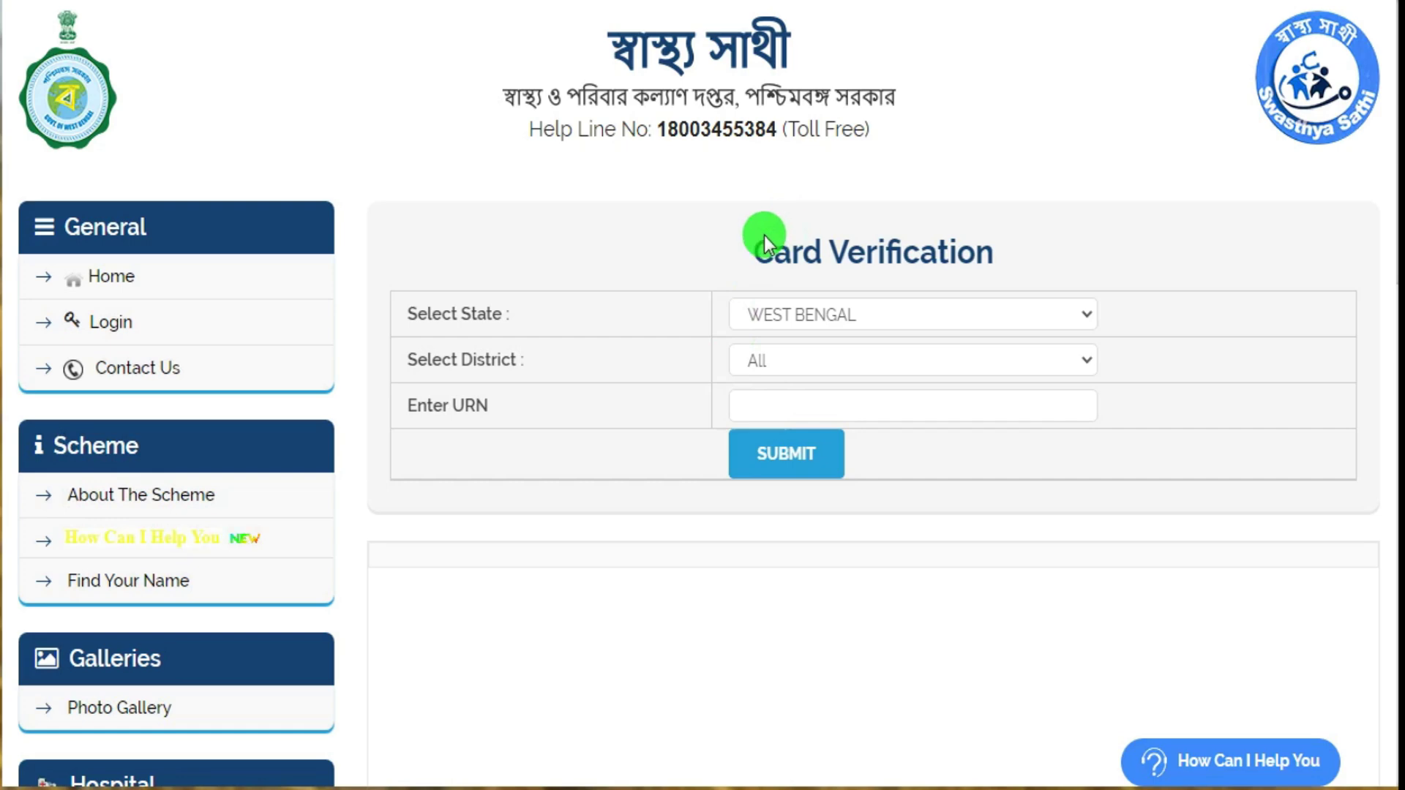
pyautogui.moveTo(766, 235); pyautogui.dragTo(1051, 271)
pyautogui.click(810, 411)
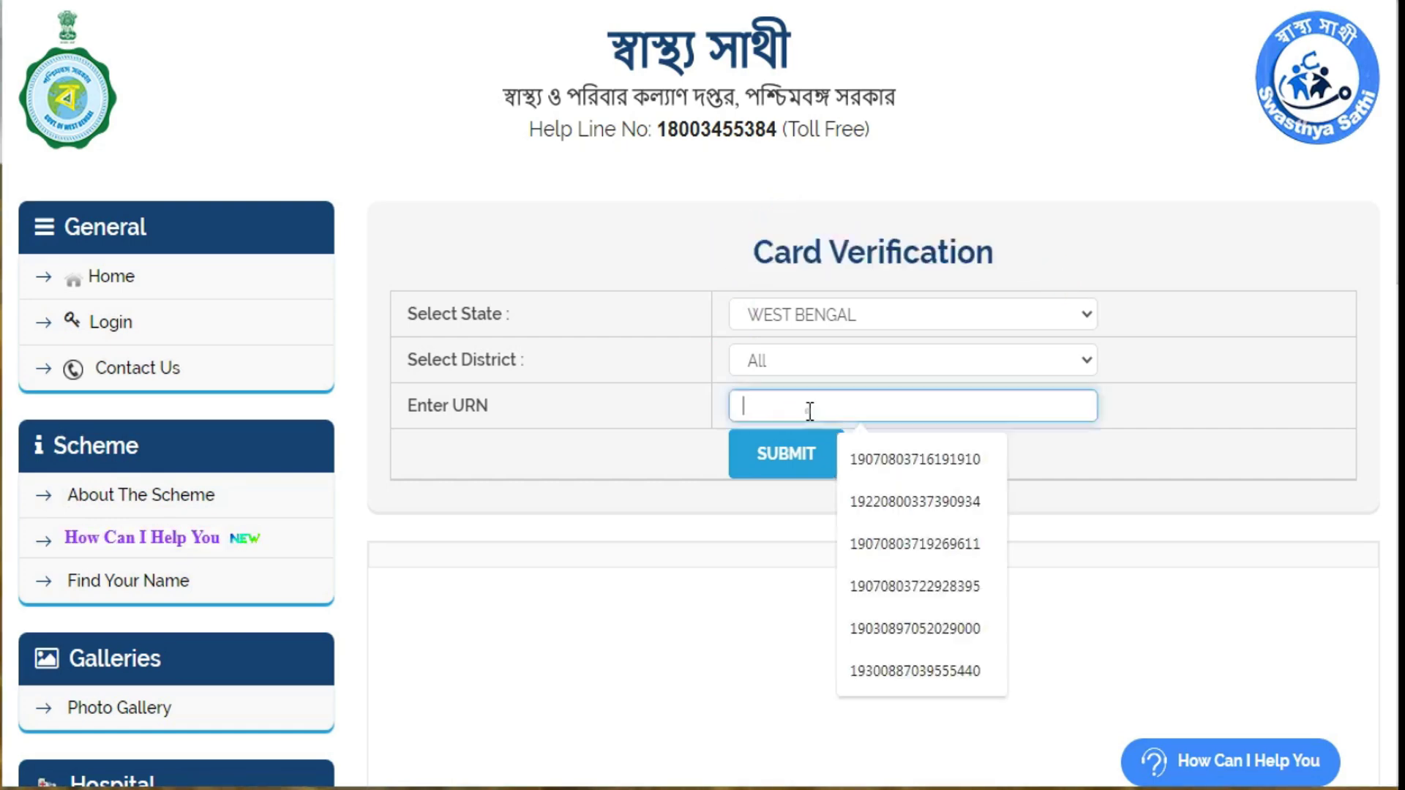
pyautogui.click(662, 411)
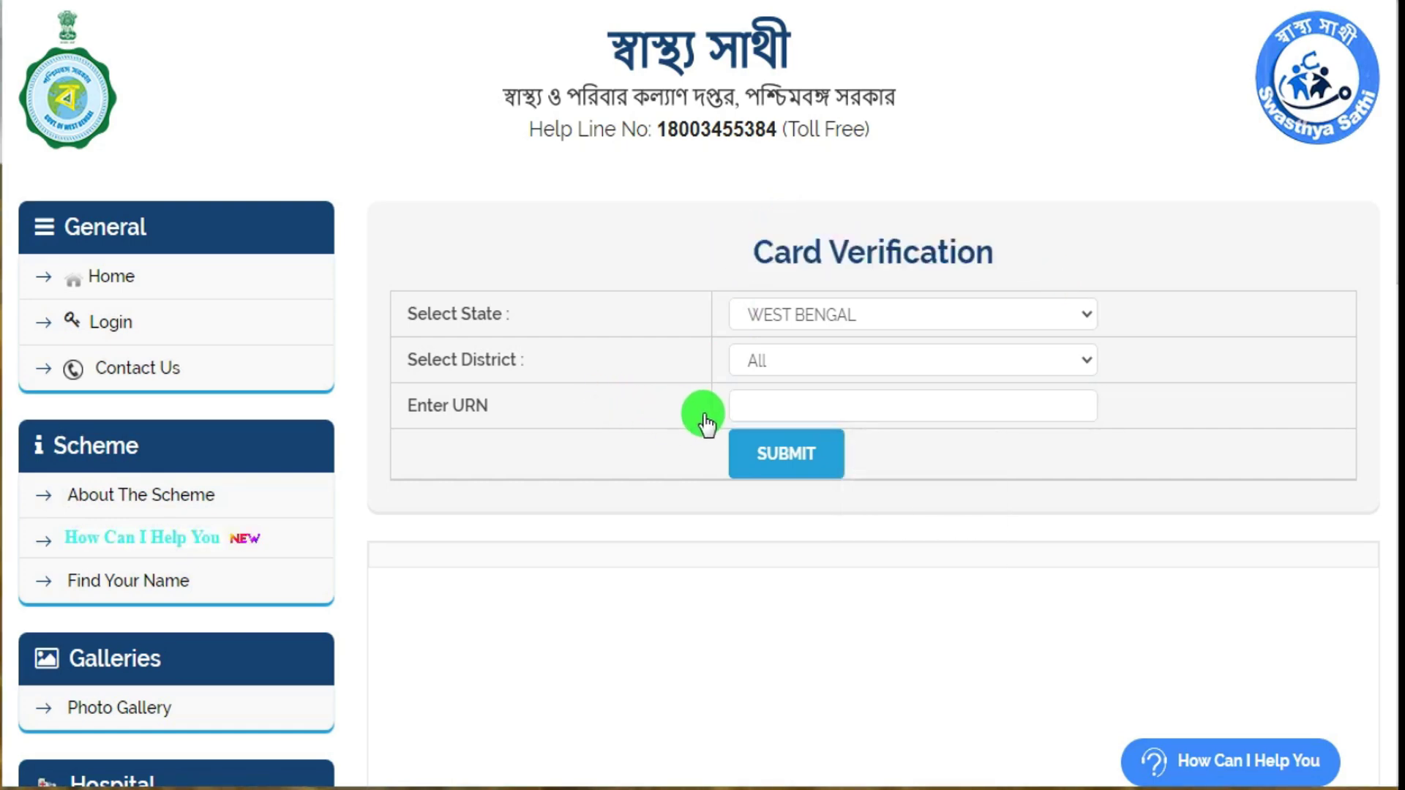
pyautogui.click(776, 415)
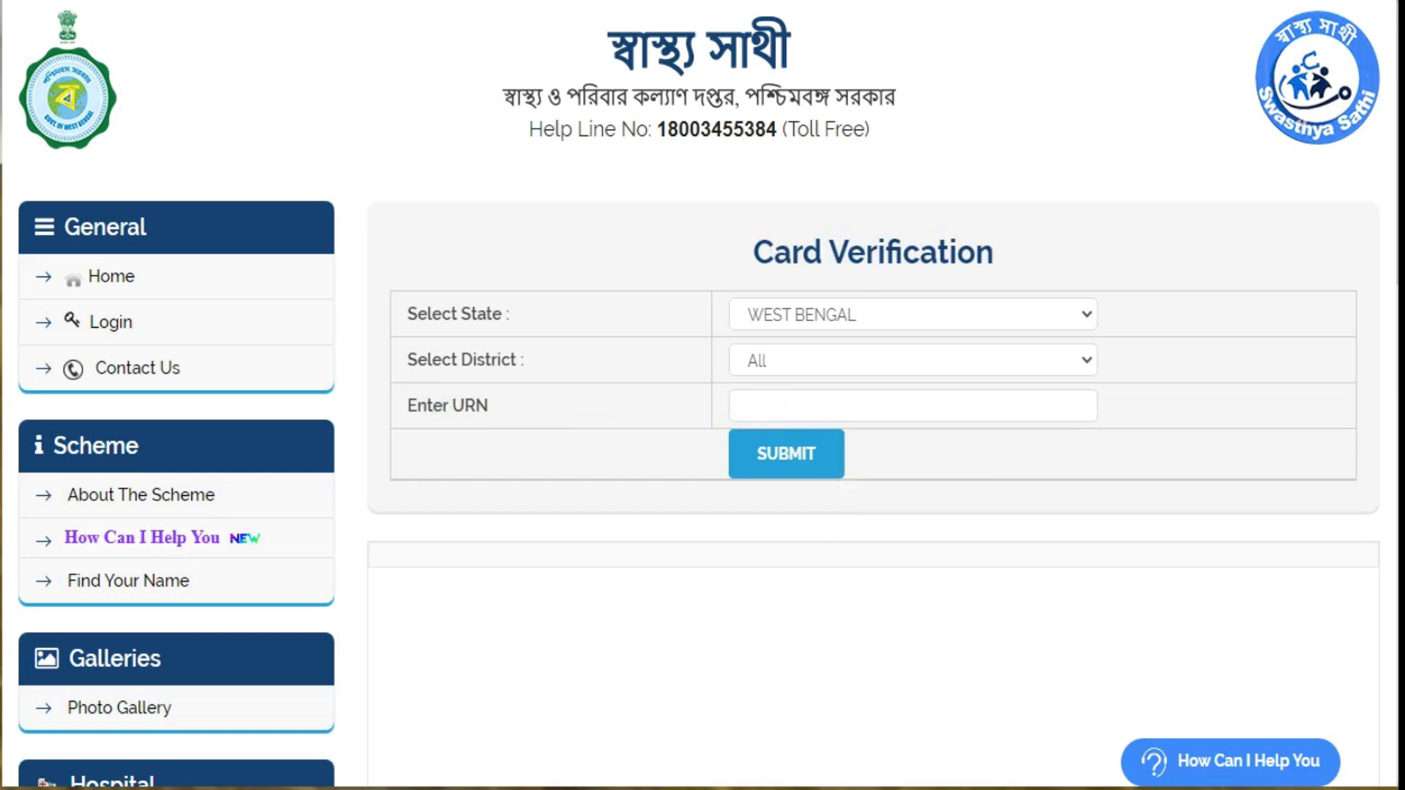
pyautogui.press('Down')
pyautogui.press('Return')
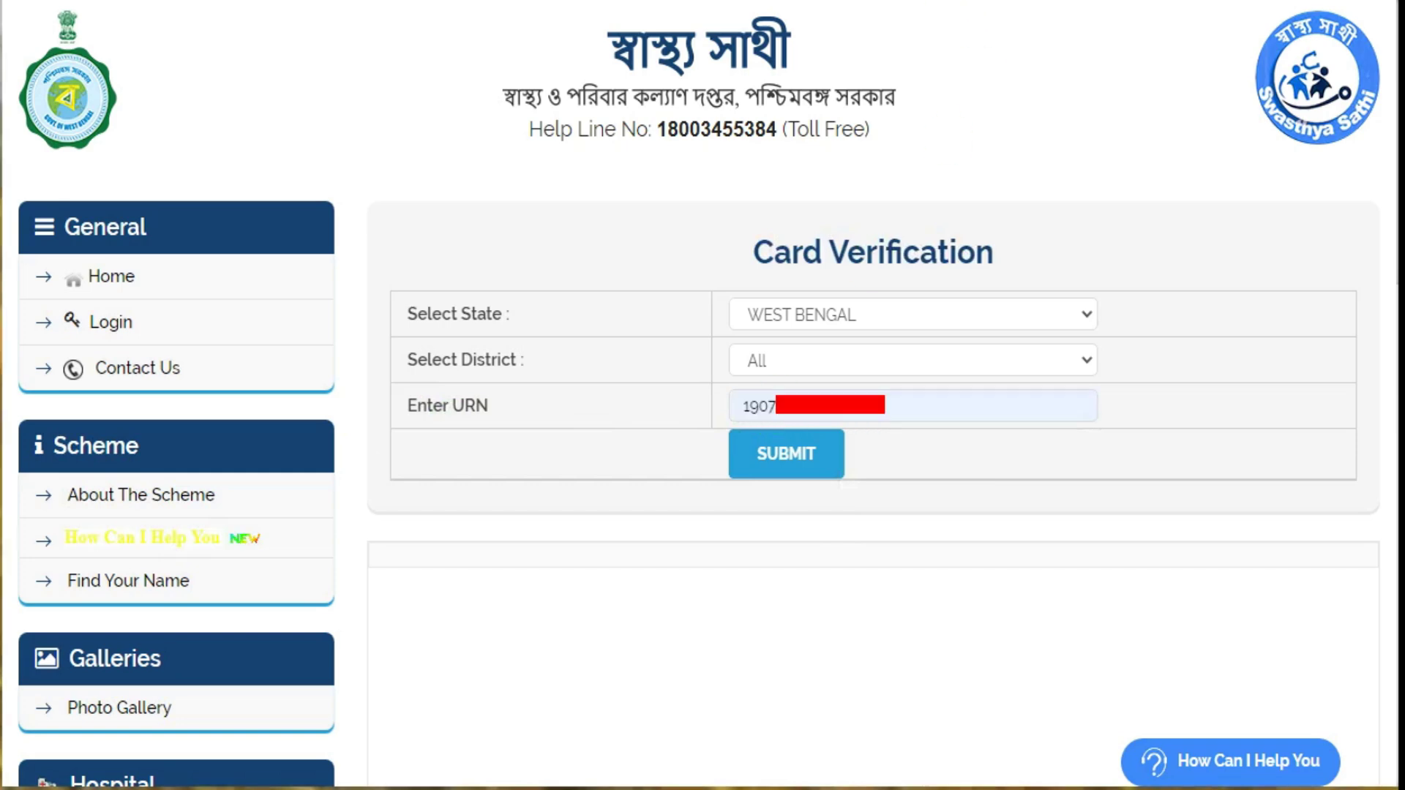
pyautogui.click(781, 474)
pyautogui.scroll(-3, 1091, 408)
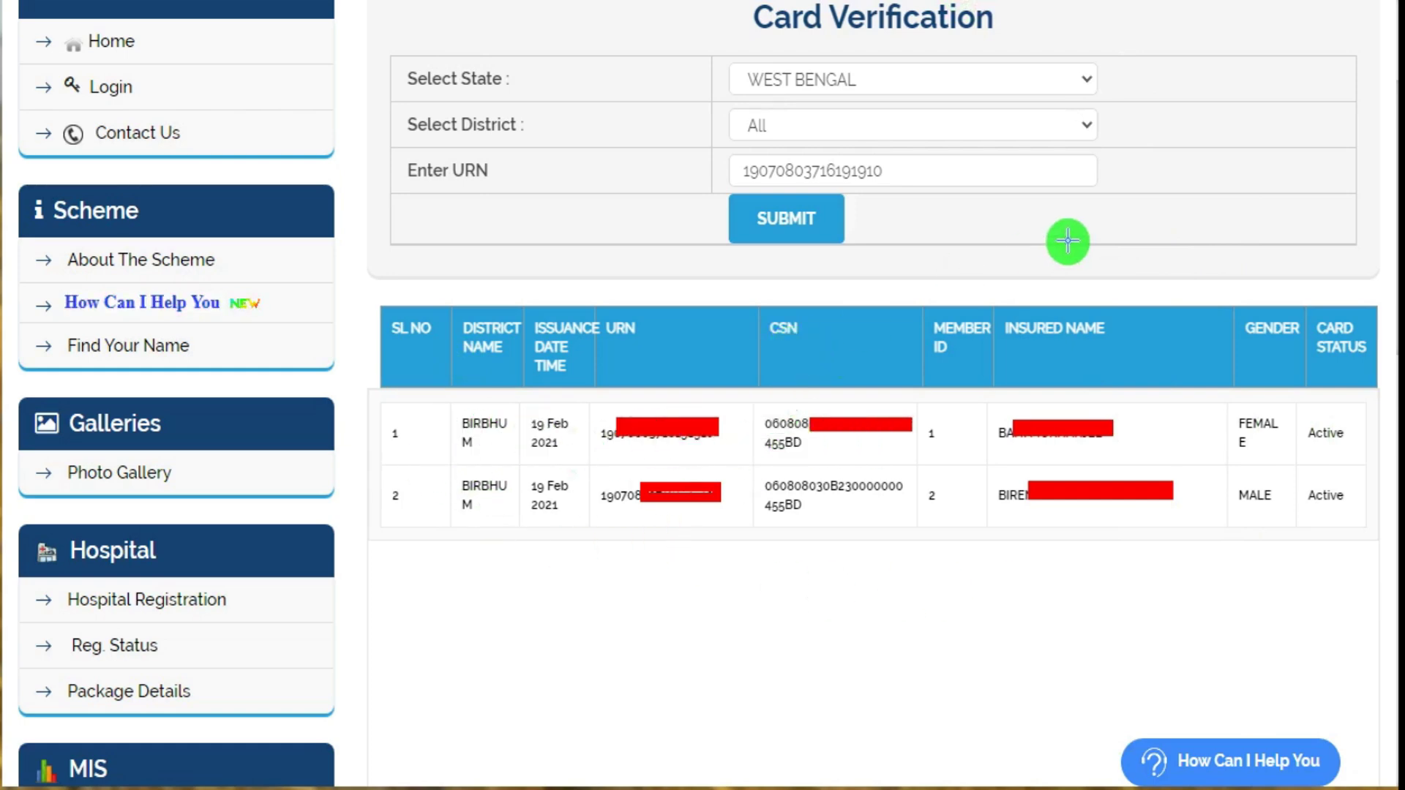
# Examine the insured name and card status of each family member in the verification results.
pyautogui.moveTo(989, 411)
pyautogui.mouseDown()
pyautogui.moveTo(1017, 457)
pyautogui.moveTo(1135, 538)
pyautogui.moveTo(1199, 543)
pyautogui.mouseUp()
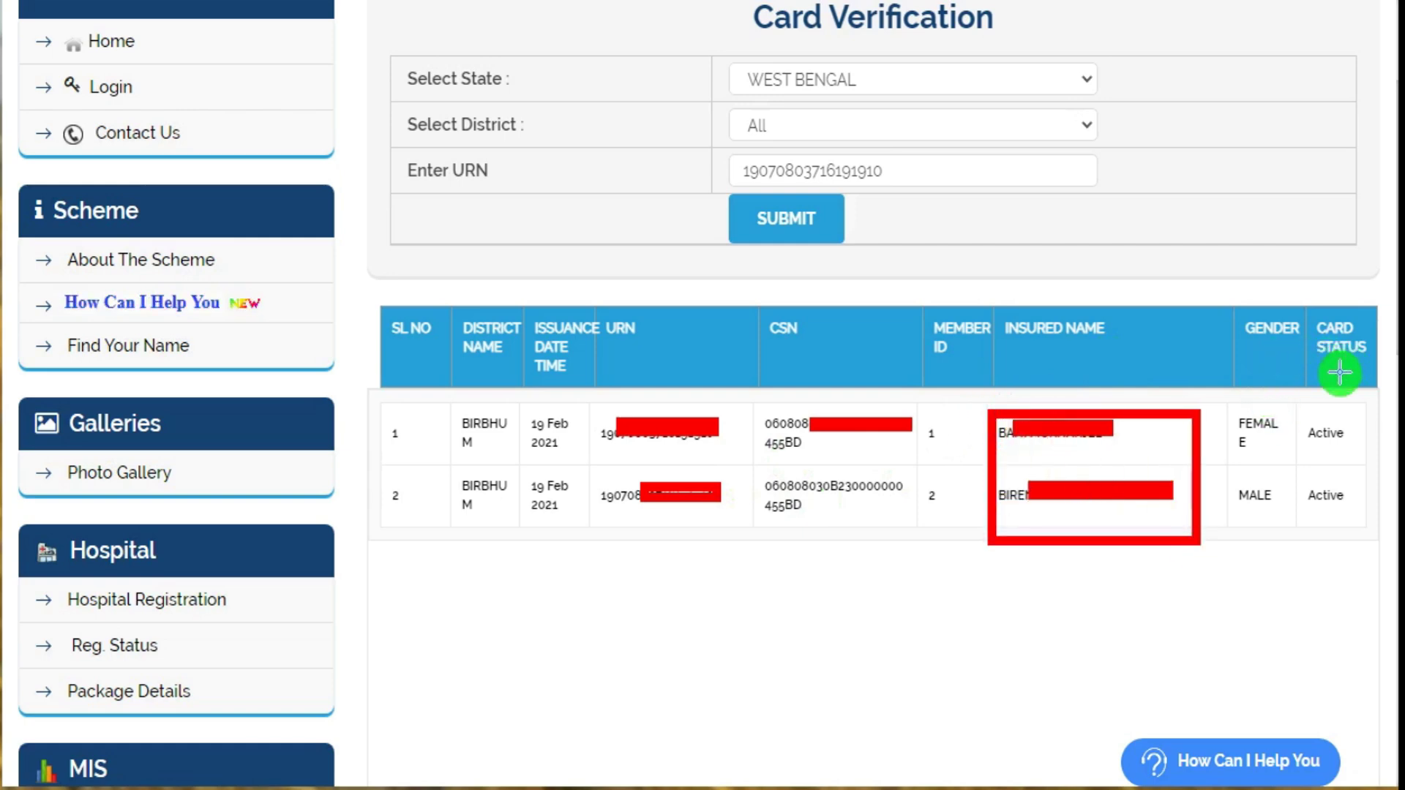
pyautogui.moveTo(1308, 305); pyautogui.dragTo(1376, 376)
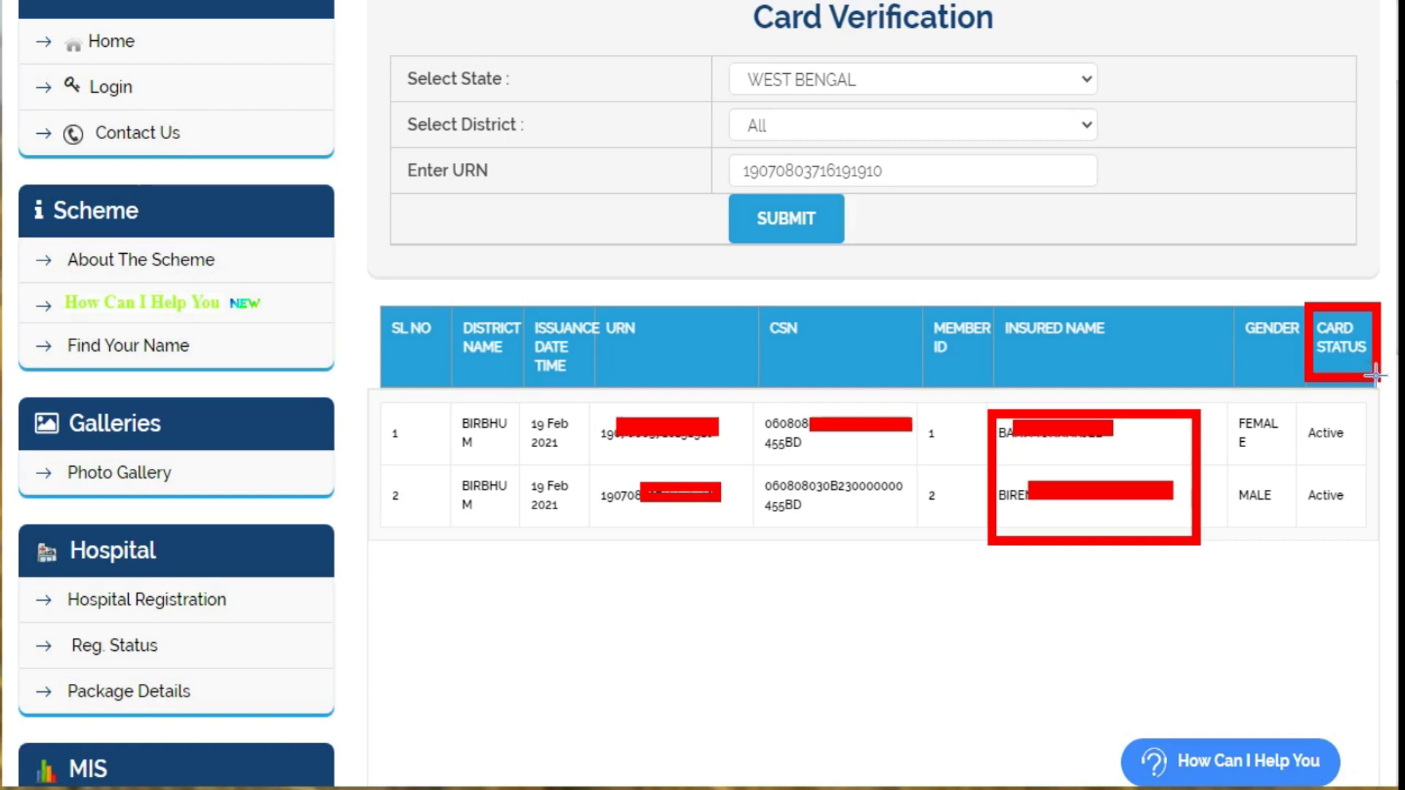
pyautogui.moveTo(1295, 403); pyautogui.dragTo(1369, 534)
pyautogui.moveTo(1278, 395); pyautogui.dragTo(1384, 546)
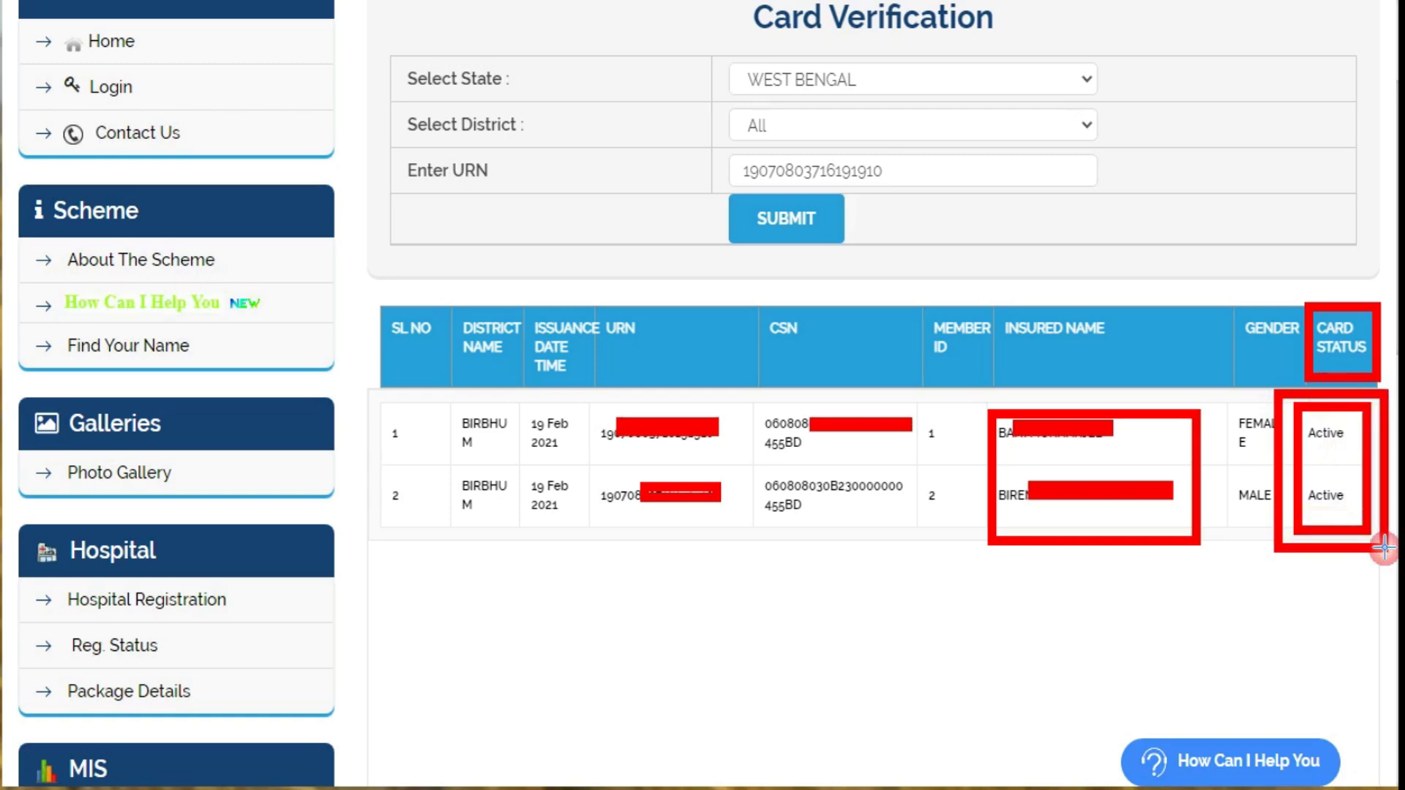
pyautogui.click(1383, 546)
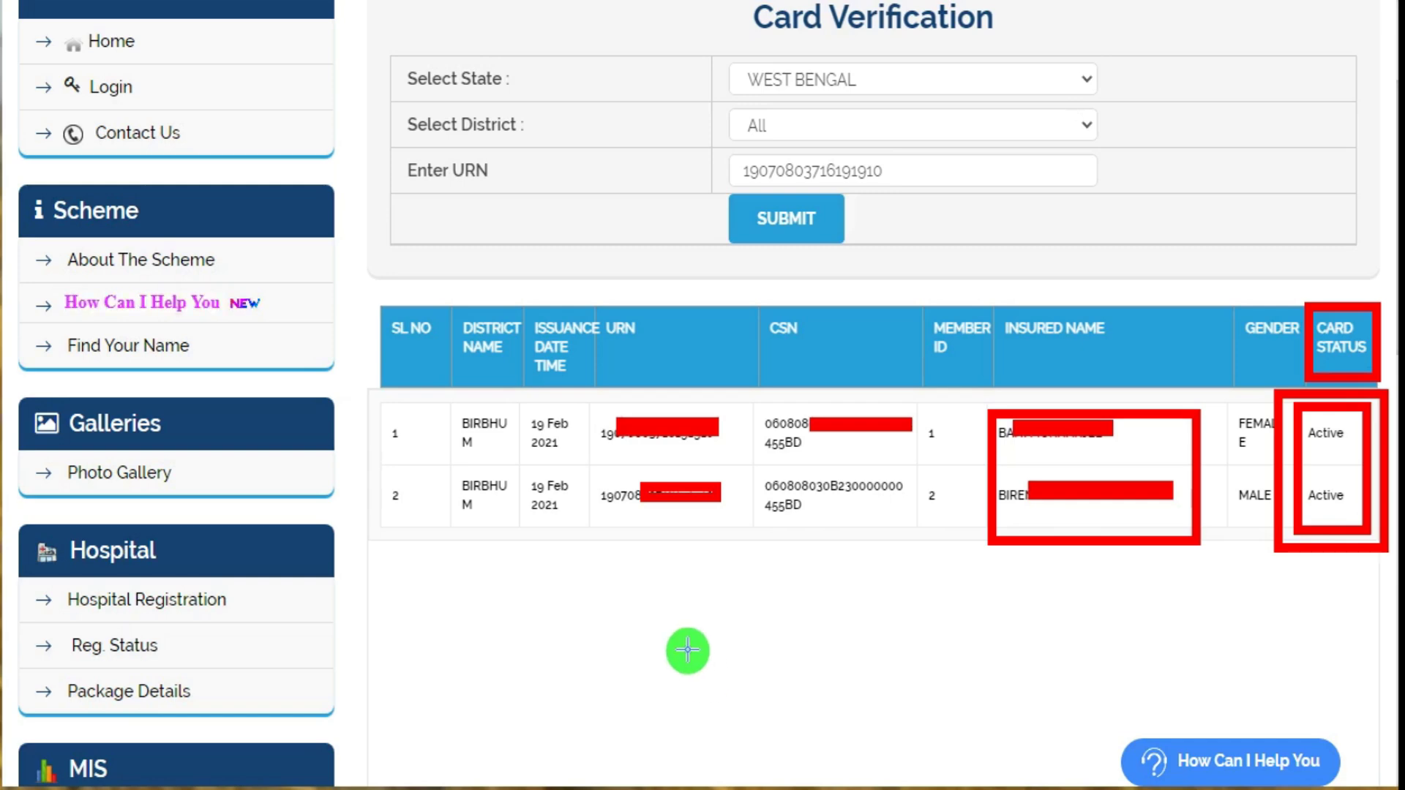
# Review the second member's insured name, plus the complete list of insured names on the card.
pyautogui.moveTo(992, 475)
pyautogui.mouseDown()
pyautogui.moveTo(1014, 507)
pyautogui.moveTo(1077, 525)
pyautogui.moveTo(1191, 521)
pyautogui.moveTo(991, 473)
pyautogui.moveTo(1054, 532)
pyautogui.moveTo(1193, 520)
pyautogui.mouseUp()
pyautogui.click(1195, 520)
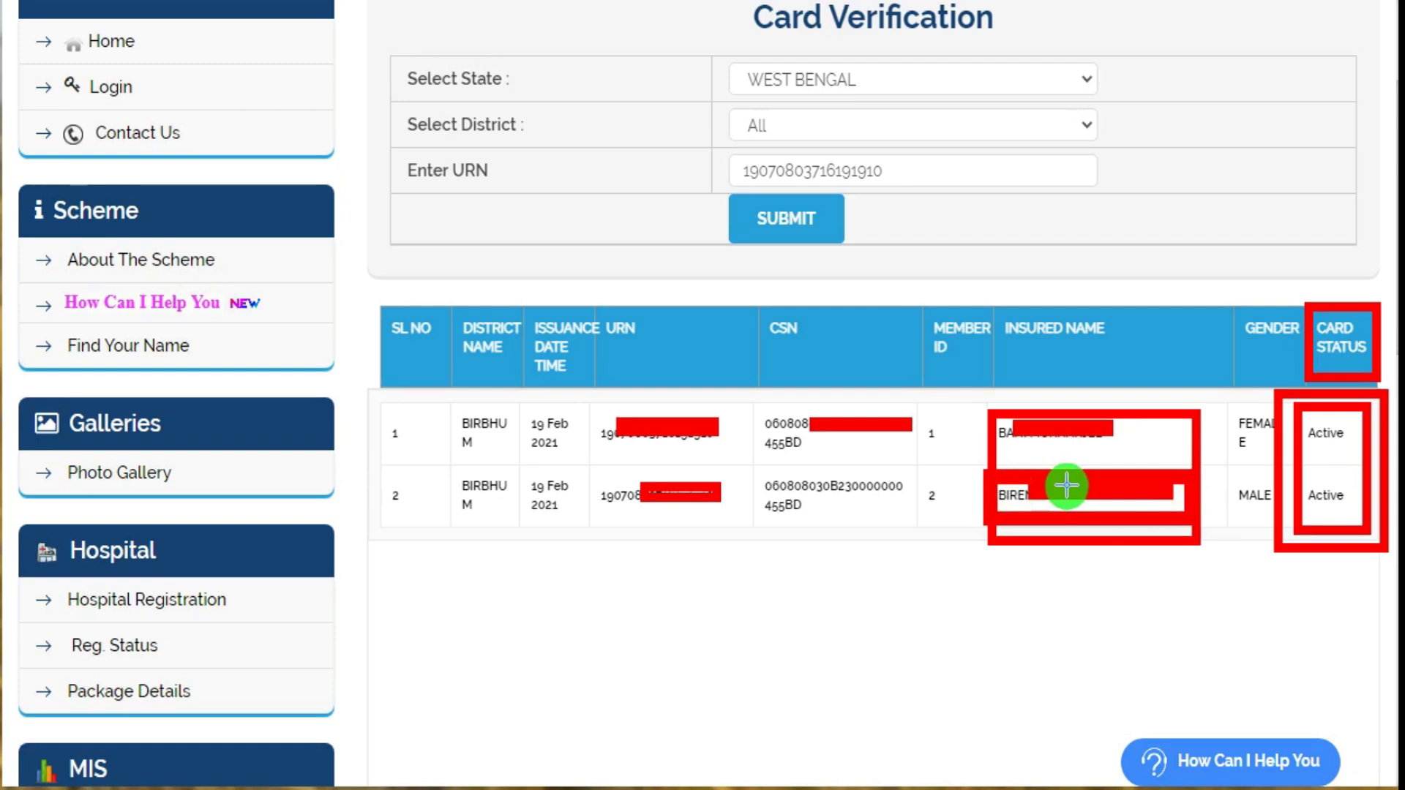
pyautogui.moveTo(974, 457)
pyautogui.mouseDown()
pyautogui.moveTo(1046, 540)
pyautogui.moveTo(1215, 545)
pyautogui.moveTo(1205, 531)
pyautogui.mouseUp()
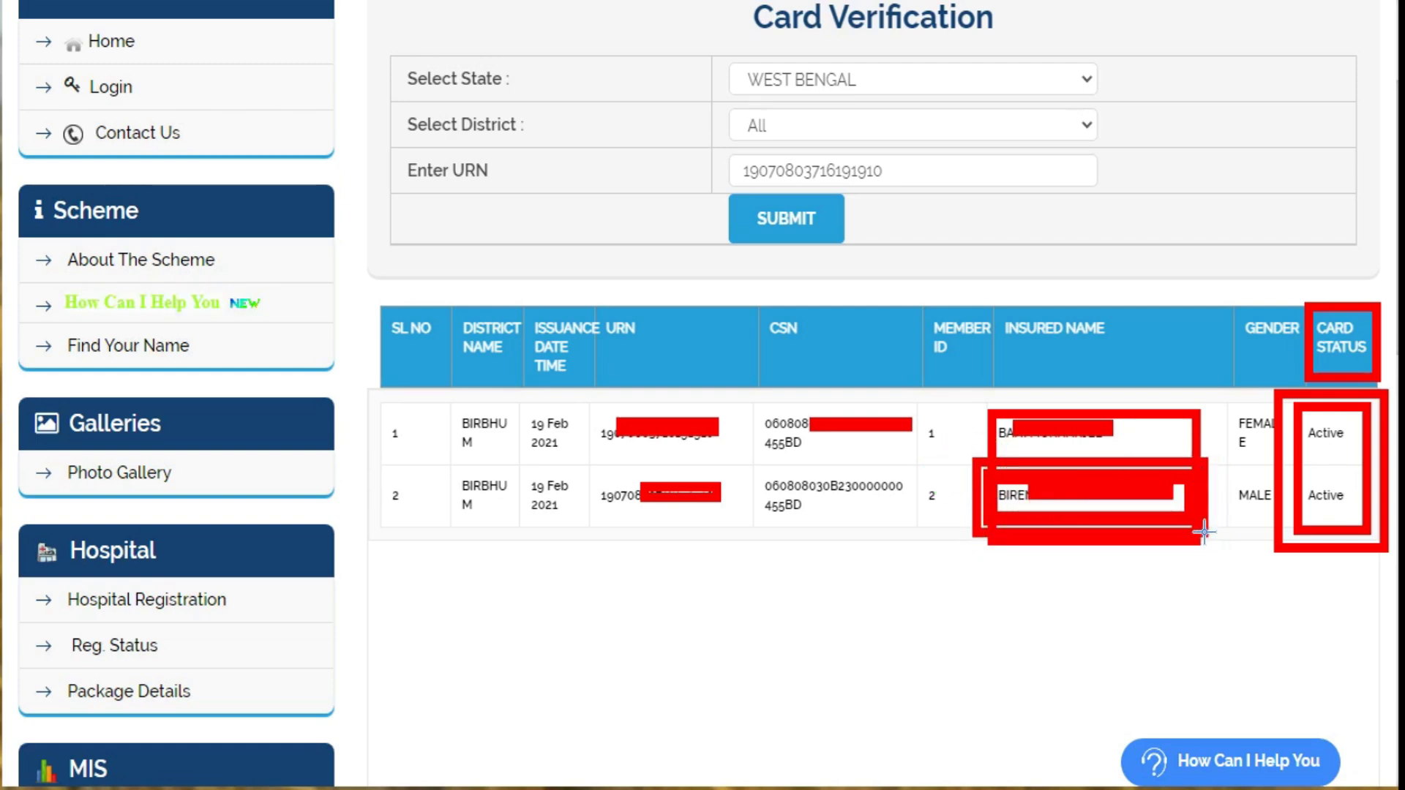
pyautogui.click(1216, 533)
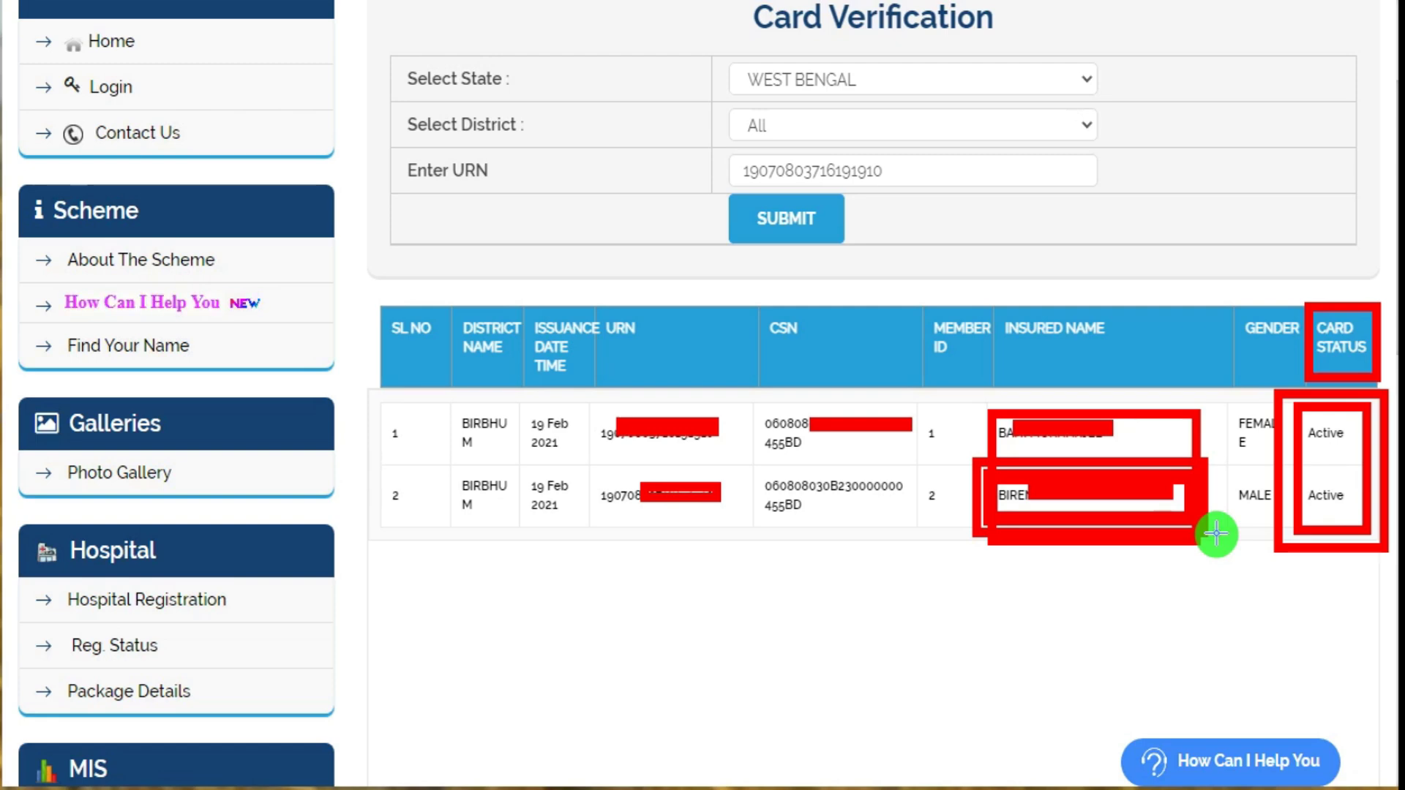
pyautogui.moveTo(957, 392)
pyautogui.mouseDown()
pyautogui.moveTo(985, 474)
pyautogui.moveTo(1076, 560)
pyautogui.moveTo(1226, 572)
pyautogui.mouseUp()
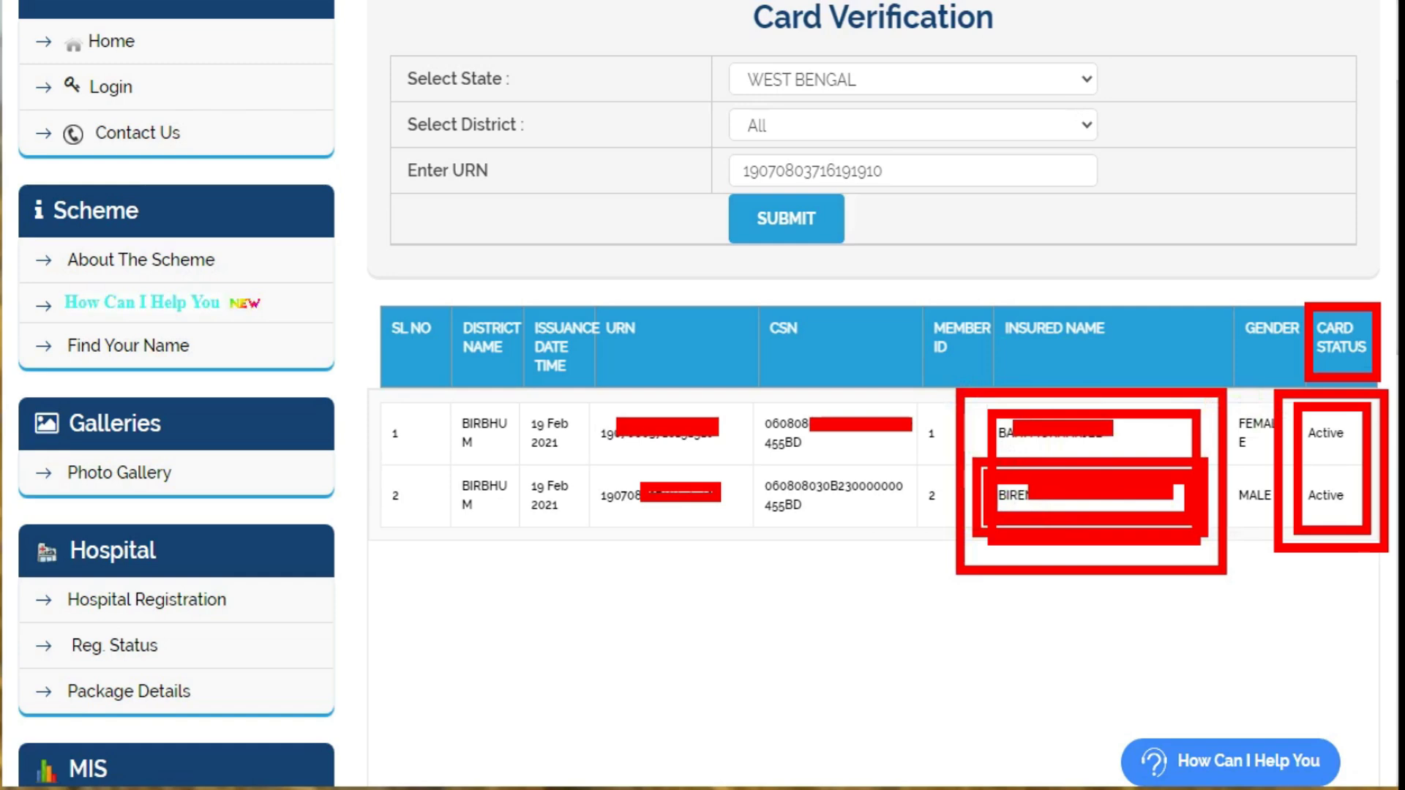
# Undo the extra marker frames around the insured names and the outer frame around the card status values.
pyautogui.hotkey('ctrl', 'z')
pyautogui.hotkey('ctrl', 'z')
pyautogui.hotkey('ctrl', 'z')
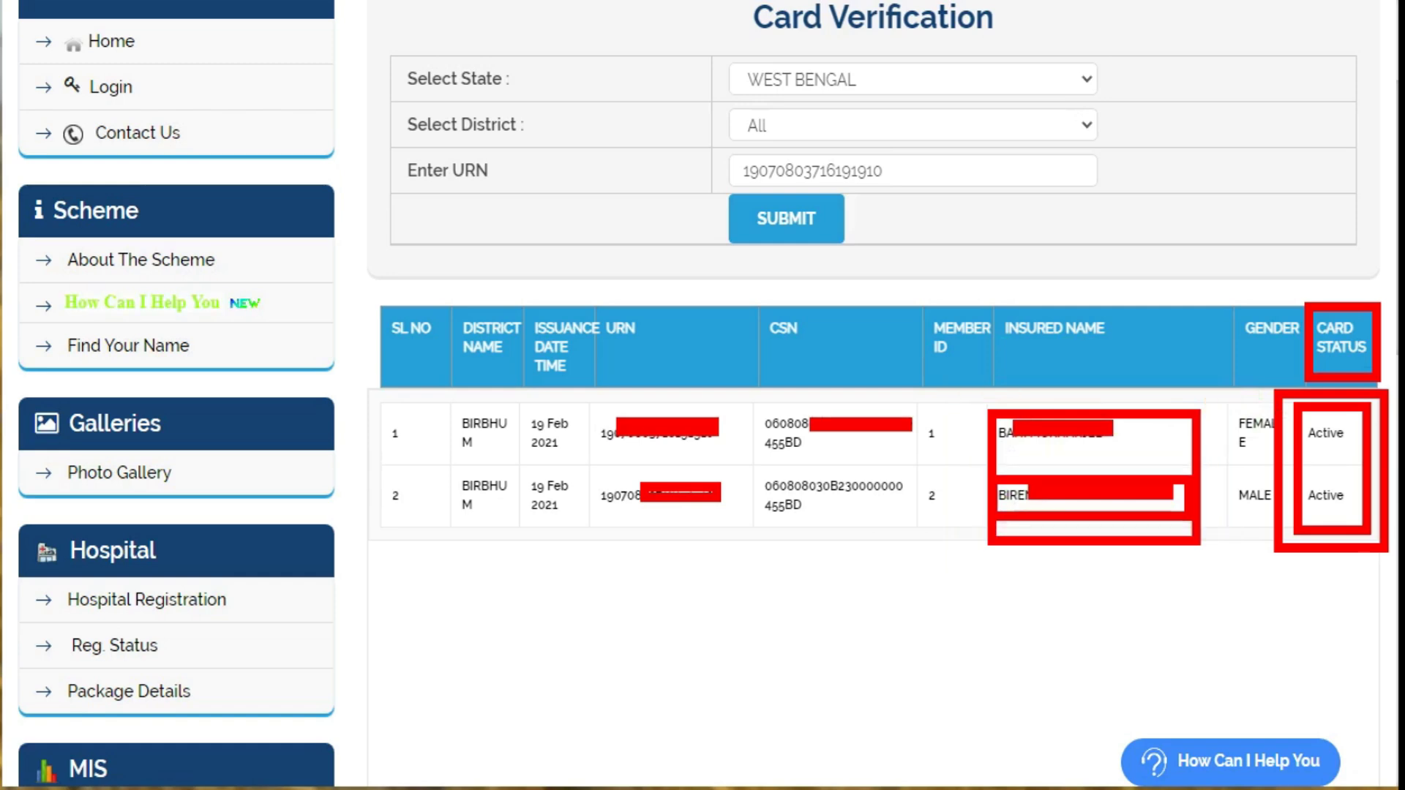
pyautogui.hotkey('ctrl', 'z')
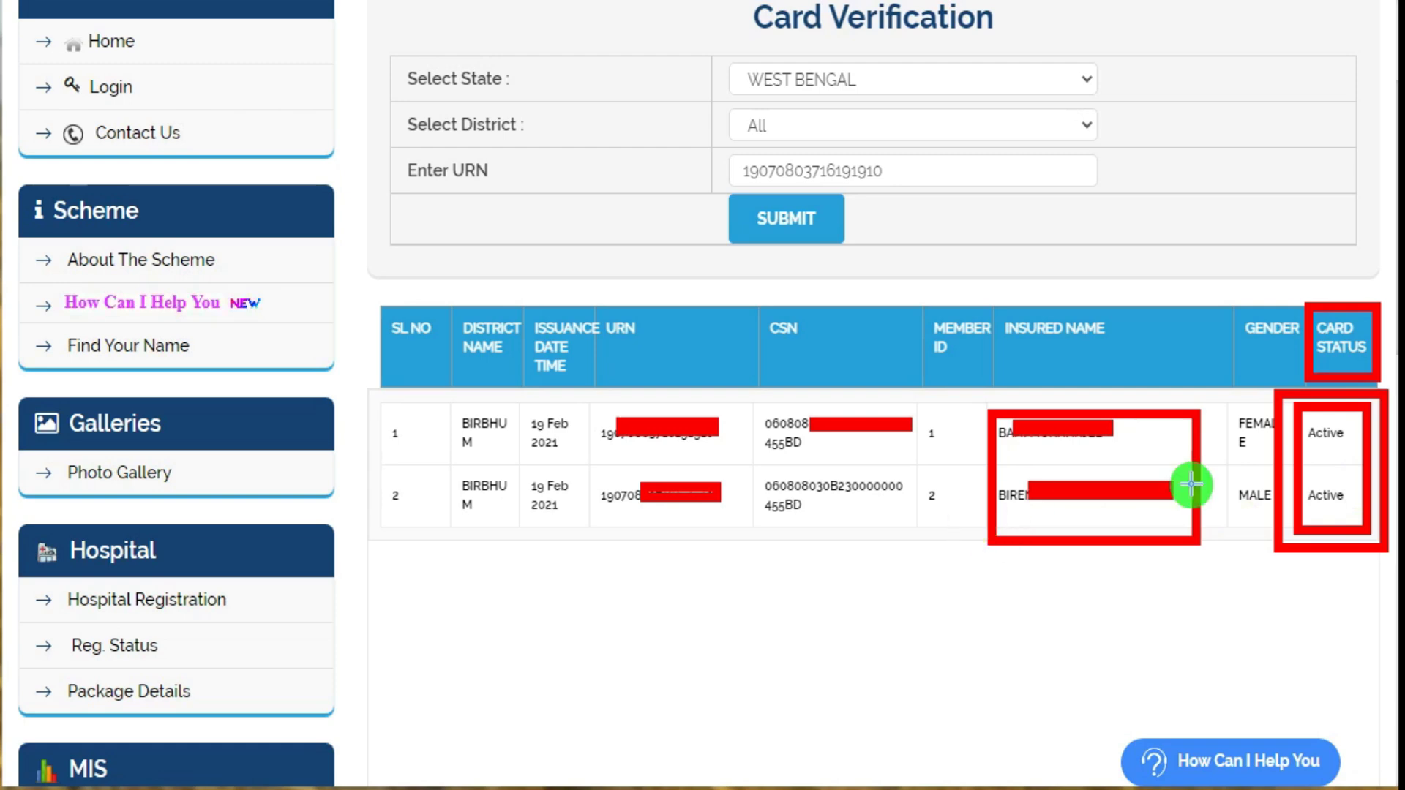
pyautogui.hotkey('ctrl', 'z')
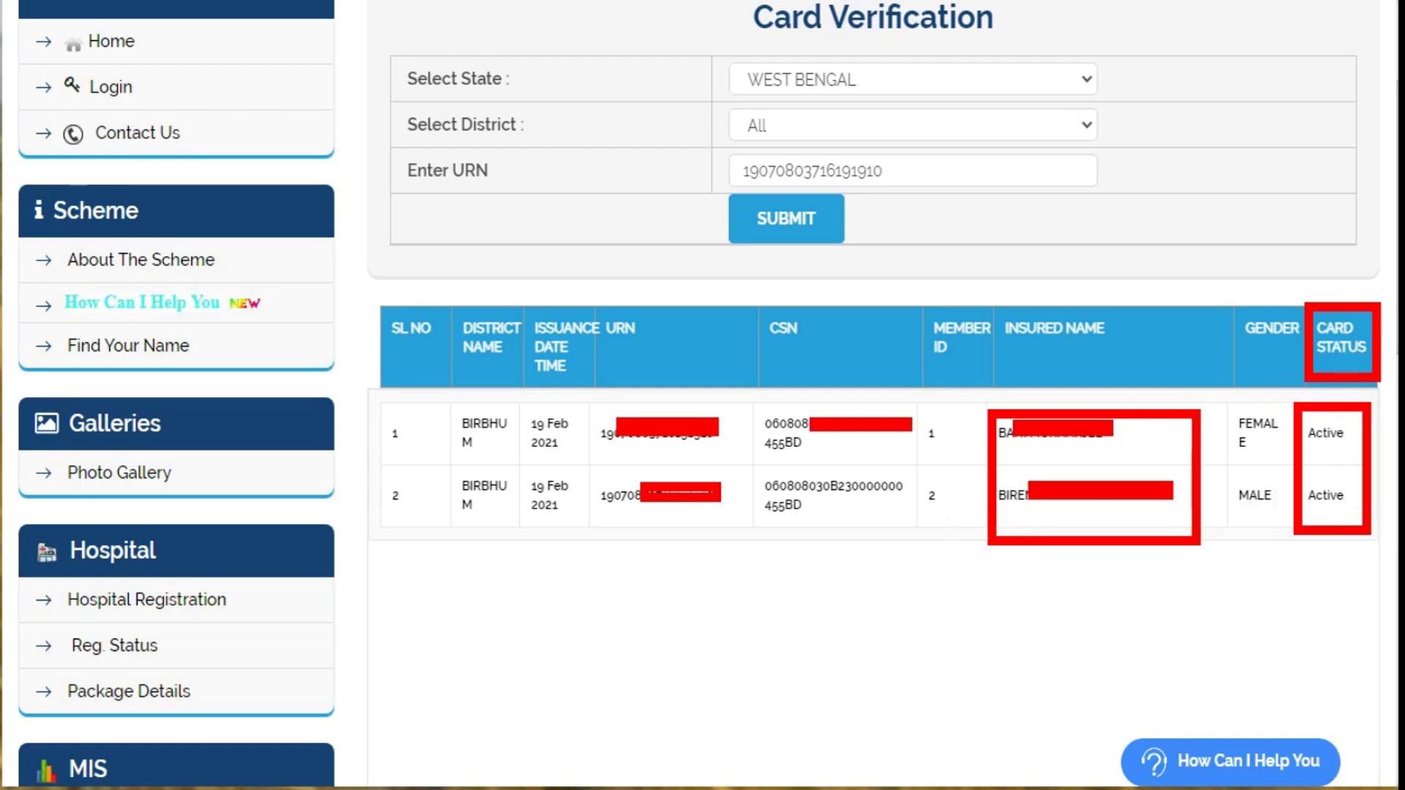